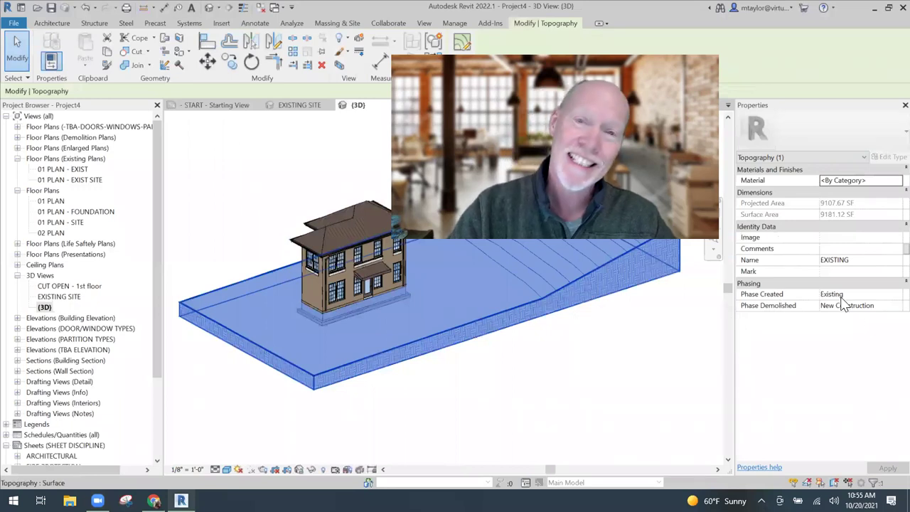
- Set the existing toposurface's Phase Demolished to None and check that it is applied
{"action": "left_click", "coordinate": [888, 304]}
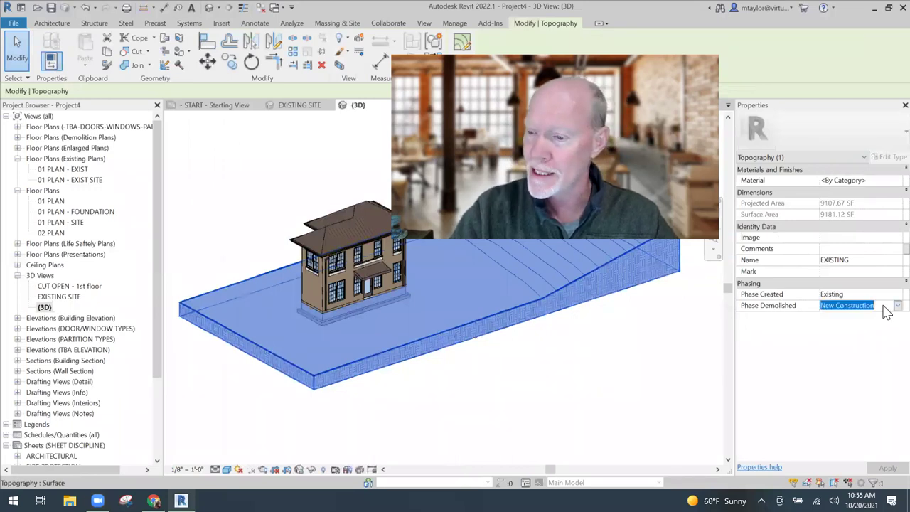
{"action": "left_click", "coordinate": [889, 305]}
{"action": "left_click", "coordinate": [834, 333]}
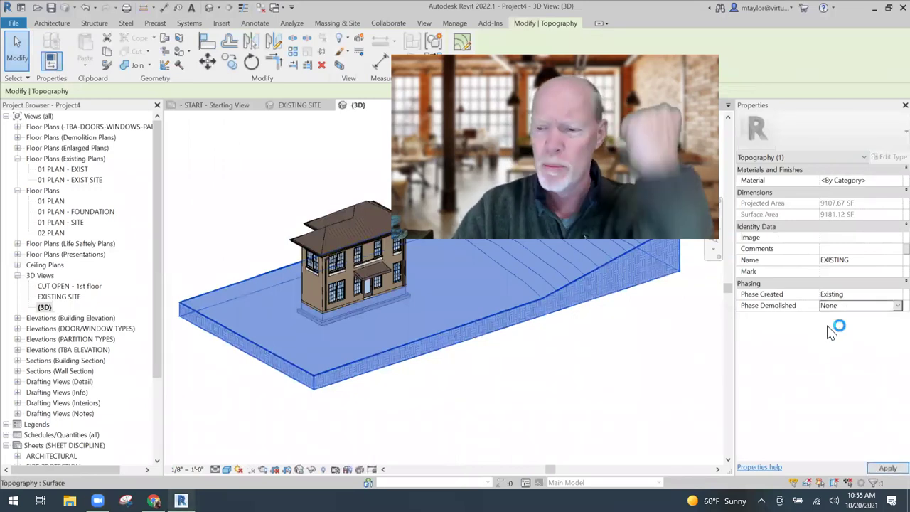
{"action": "left_click", "coordinate": [630, 392]}
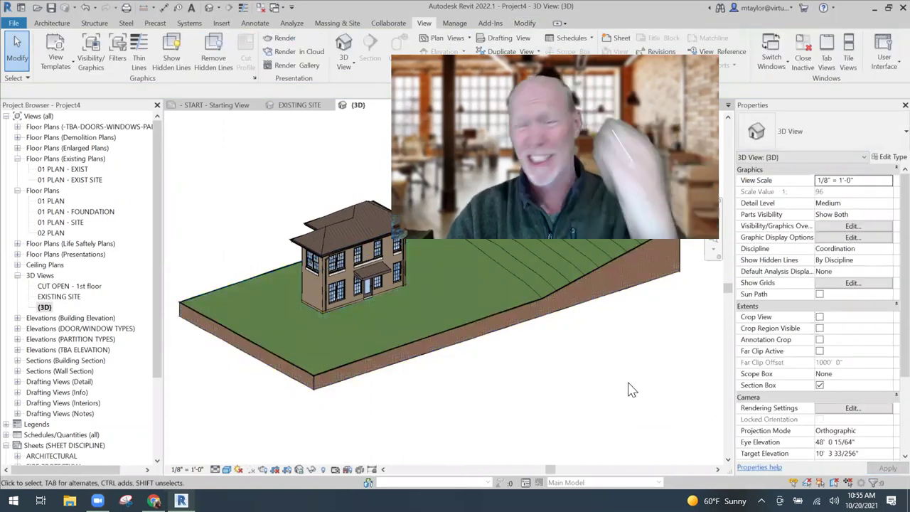
{"action": "left_click", "coordinate": [528, 307]}
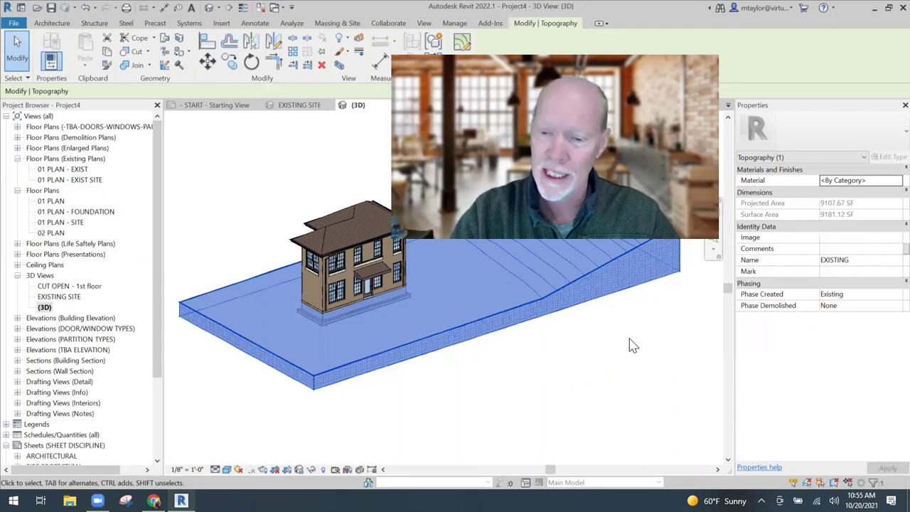
{"action": "key", "text": "Escape"}
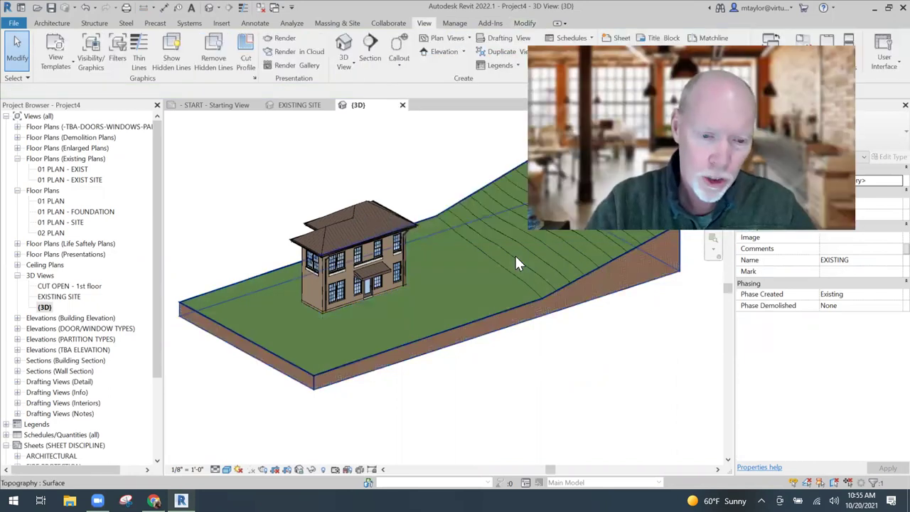
{"action": "left_click", "coordinate": [441, 374]}
{"action": "scroll", "coordinate": [481, 387], "scroll_direction": "down", "scroll_amount": 1}
{"action": "middle_click_drag", "start_coordinate": [484, 389], "coordinate": [424, 408]}
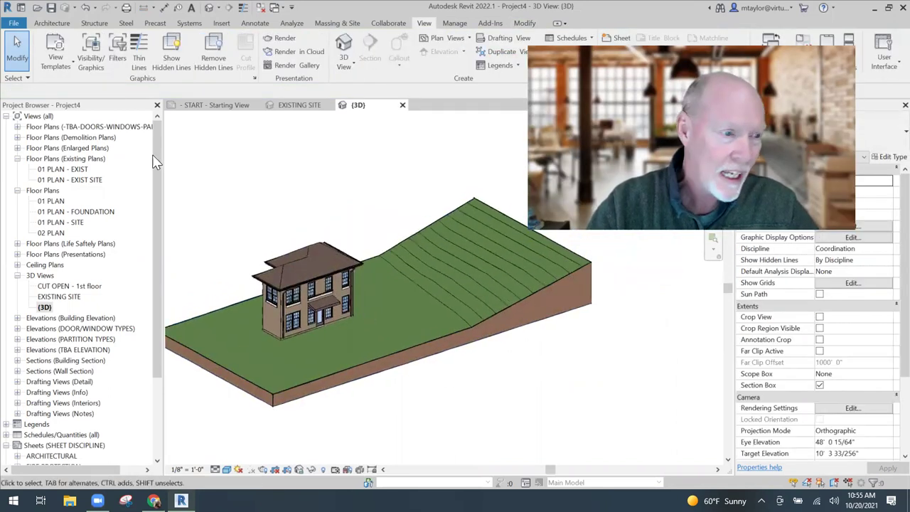
- Open the EXISTING SITE 3D view and examine its terrain, Phase Filter and Phase settings
{"action": "left_click", "coordinate": [54, 299]}
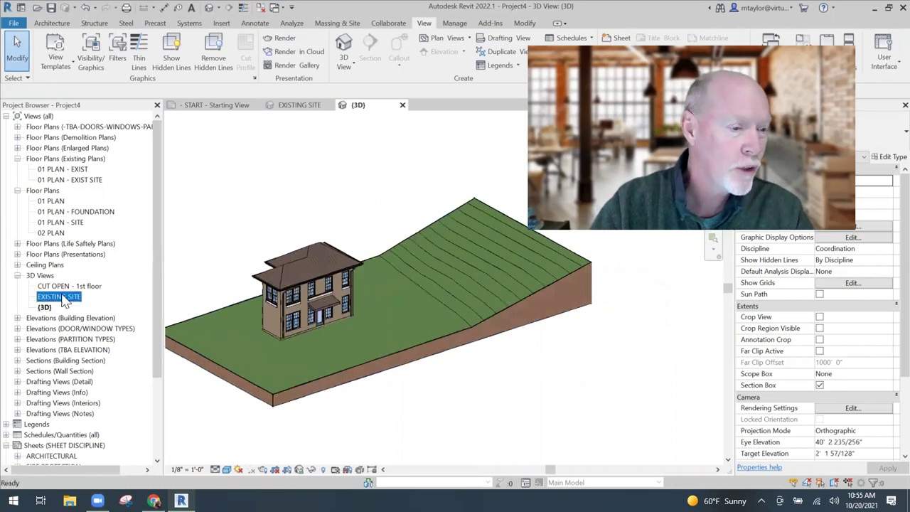
{"action": "double_click", "coordinate": [54, 298]}
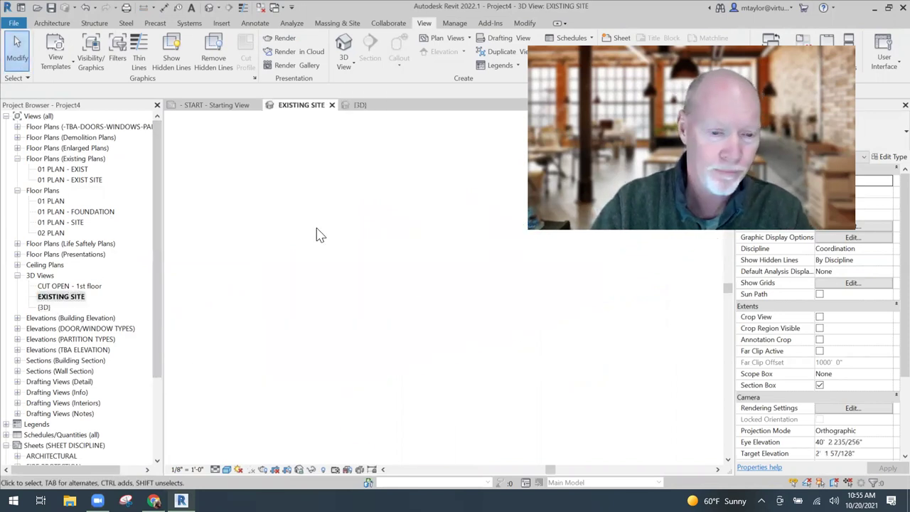
{"action": "middle_click_drag", "start_coordinate": [498, 307], "coordinate": [216, 277]}
{"action": "scroll", "coordinate": [359, 255], "scroll_direction": "down", "scroll_amount": 1}
{"action": "middle_click_drag", "start_coordinate": [480, 409], "coordinate": [488, 372]}
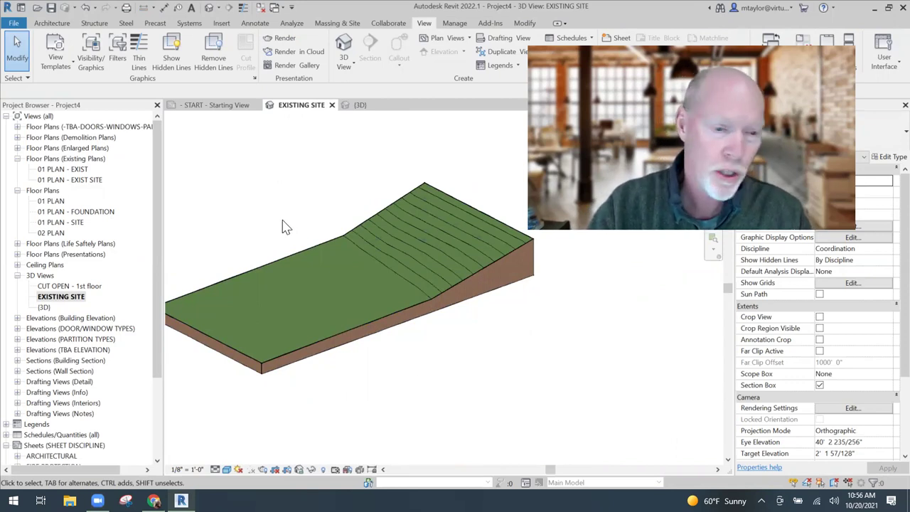
{"action": "scroll", "coordinate": [817, 427], "scroll_direction": "down", "scroll_amount": 3}
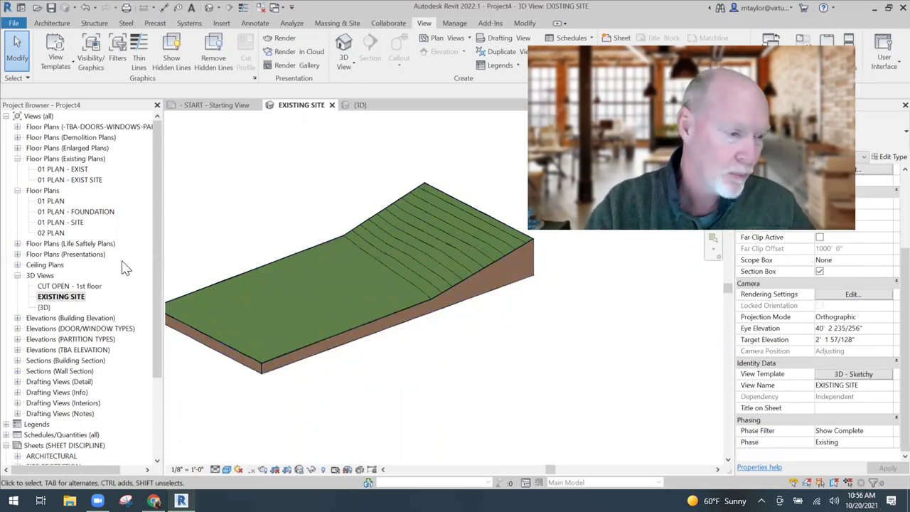
- Set the Phase Filter of the {3D} view to Show Complete
{"action": "double_click", "coordinate": [44, 307]}
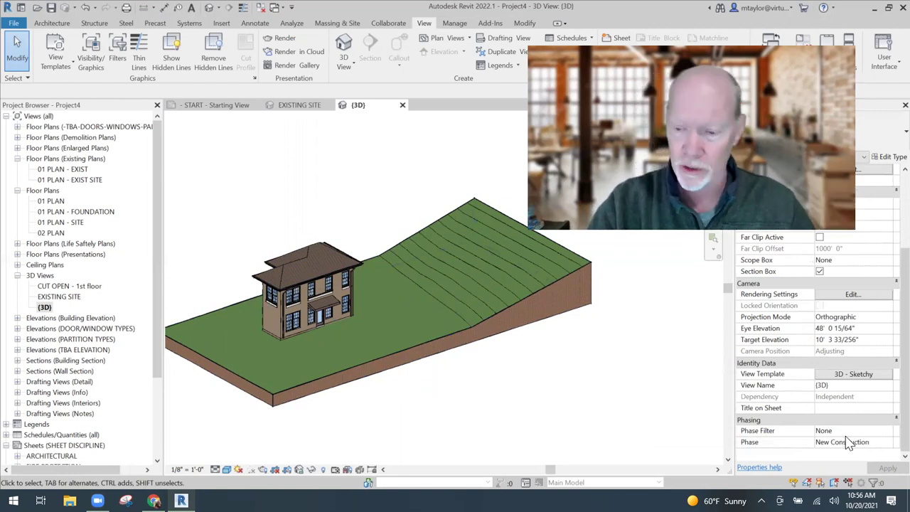
{"action": "left_click", "coordinate": [886, 432]}
{"action": "left_click", "coordinate": [887, 431]}
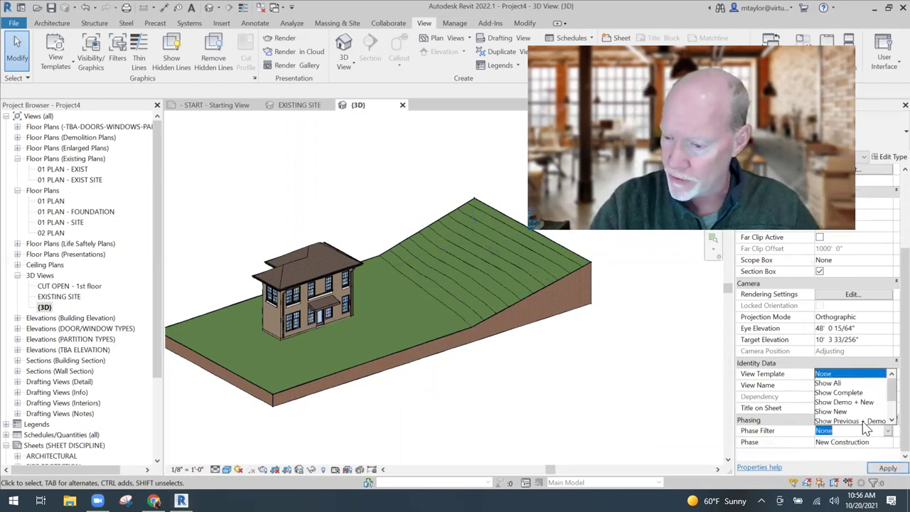
{"action": "left_click", "coordinate": [846, 393]}
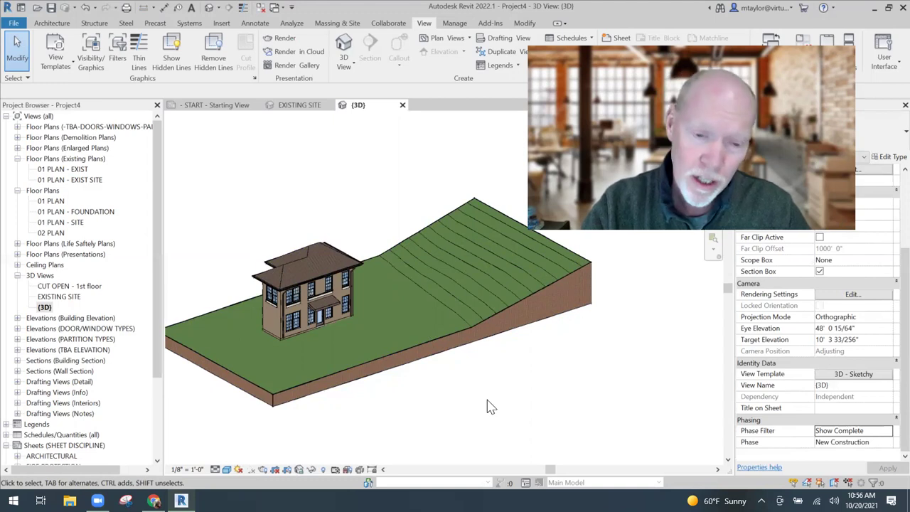
- Inspect the toposurface's Phase Created and Phase Demolished properties in the {3D} view
{"action": "middle_click_drag", "start_coordinate": [500, 393], "coordinate": [459, 415], "text": "shift"}
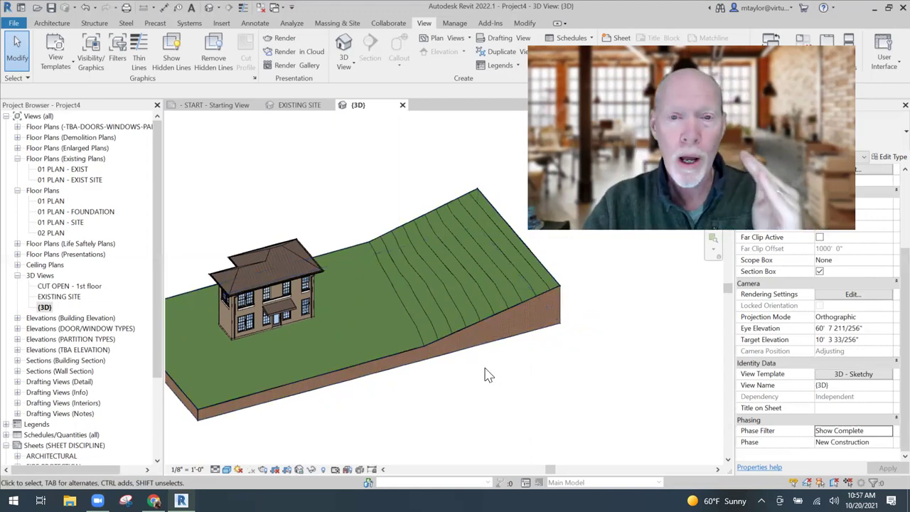
{"action": "left_click", "coordinate": [477, 326]}
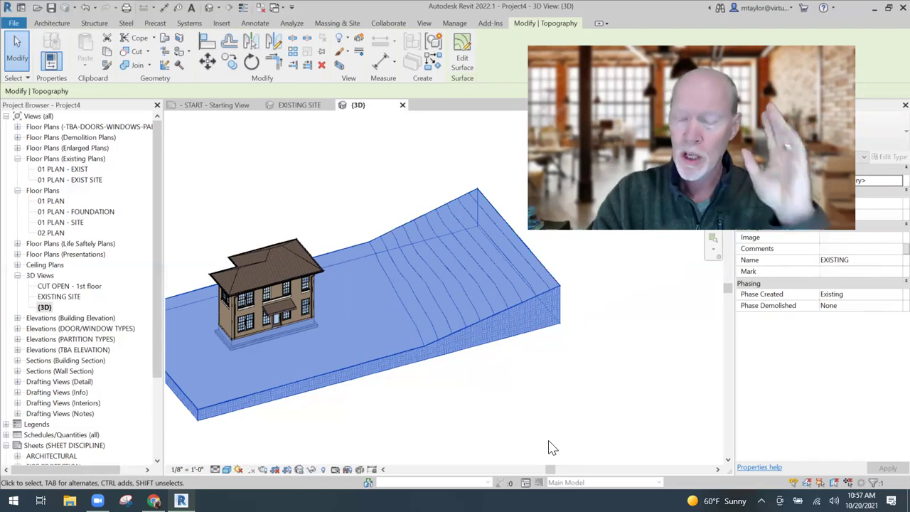
{"action": "left_click", "coordinate": [388, 178]}
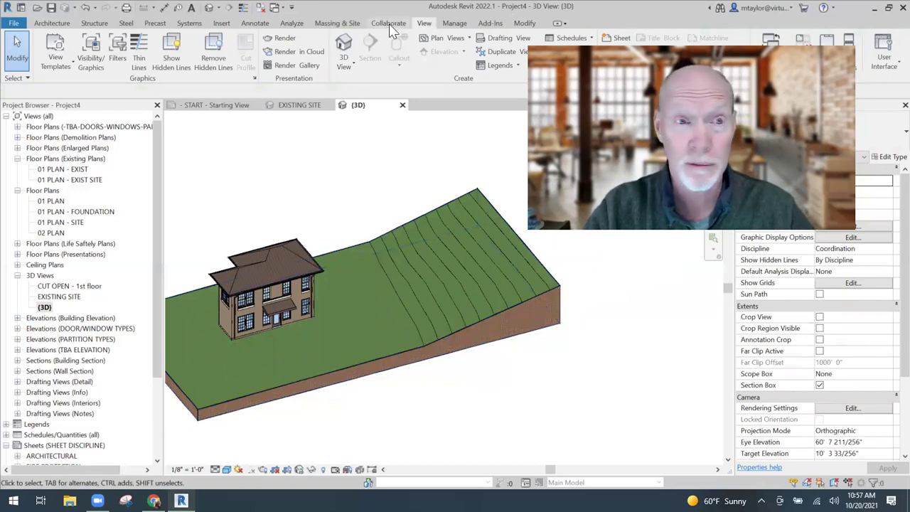
- Grade the existing toposurface with Graded Region, creating a new toposurface exactly like the existing one
{"action": "left_click", "coordinate": [335, 23]}
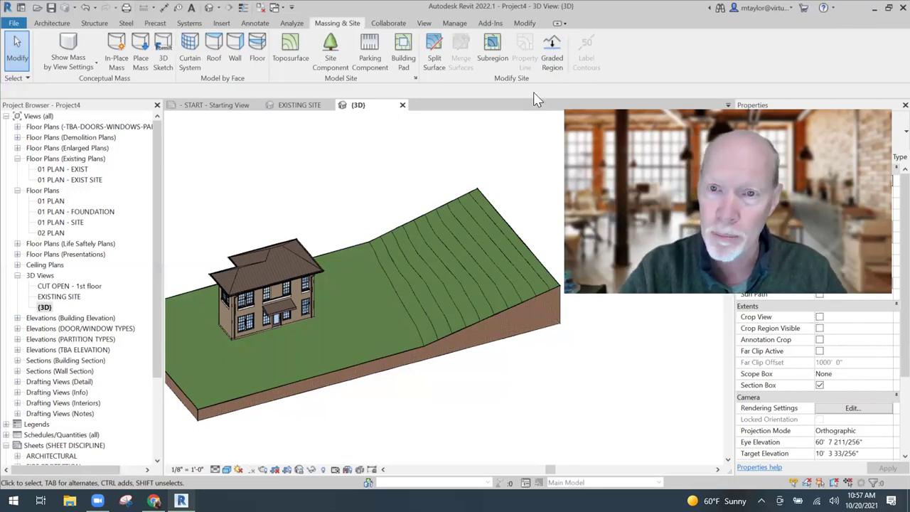
{"action": "left_click", "coordinate": [552, 55]}
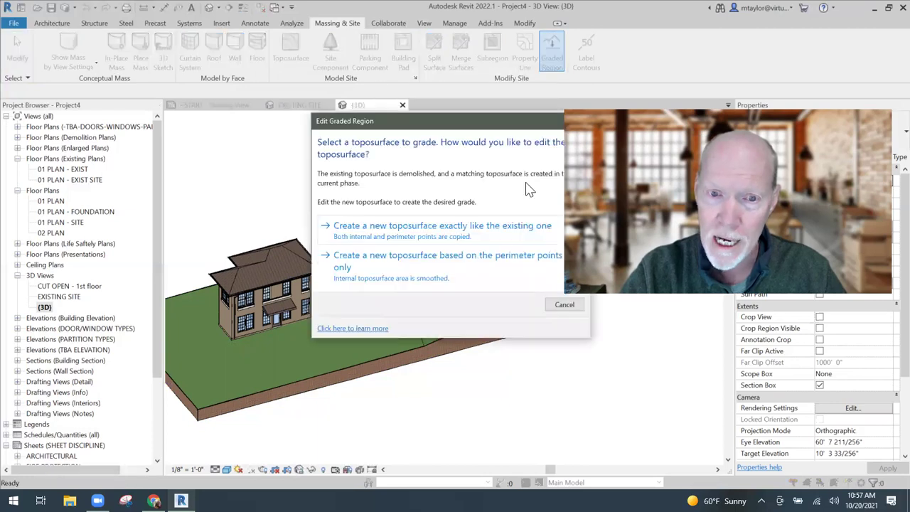
{"action": "left_click_drag", "start_coordinate": [508, 124], "coordinate": [445, 125]}
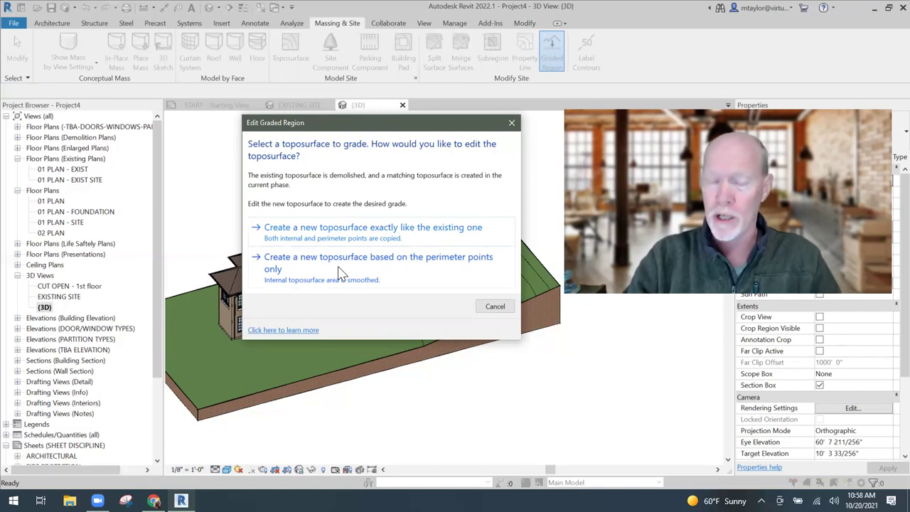
{"action": "left_click", "coordinate": [384, 229]}
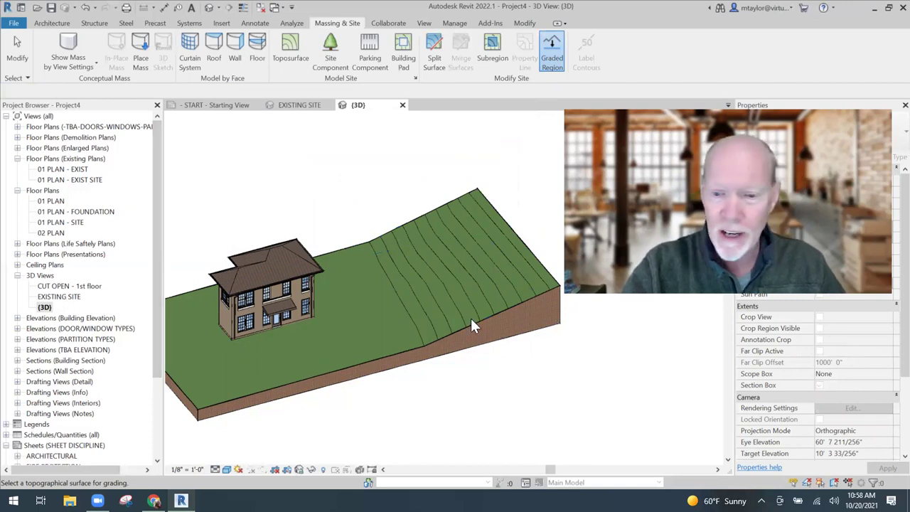
{"action": "left_click", "coordinate": [436, 270]}
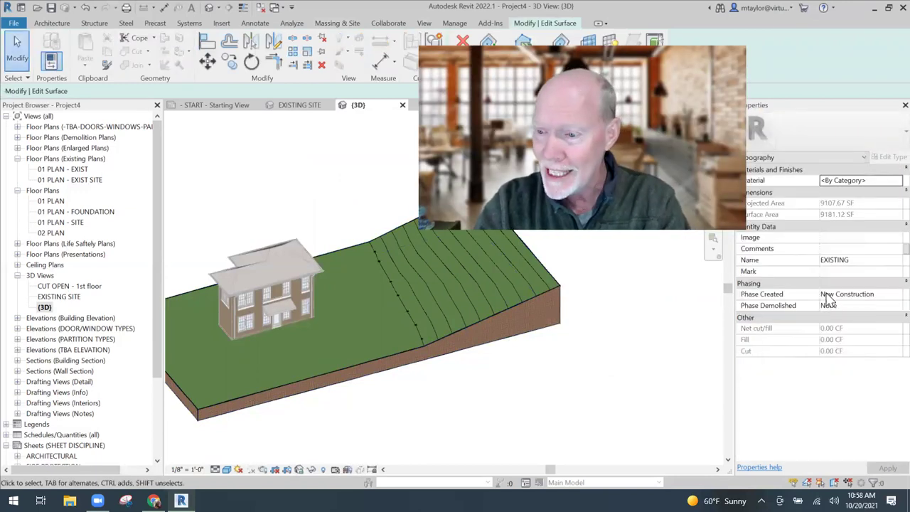
- Name the graded toposurface NEW and finish editing the surface
{"action": "left_click", "coordinate": [859, 261]}
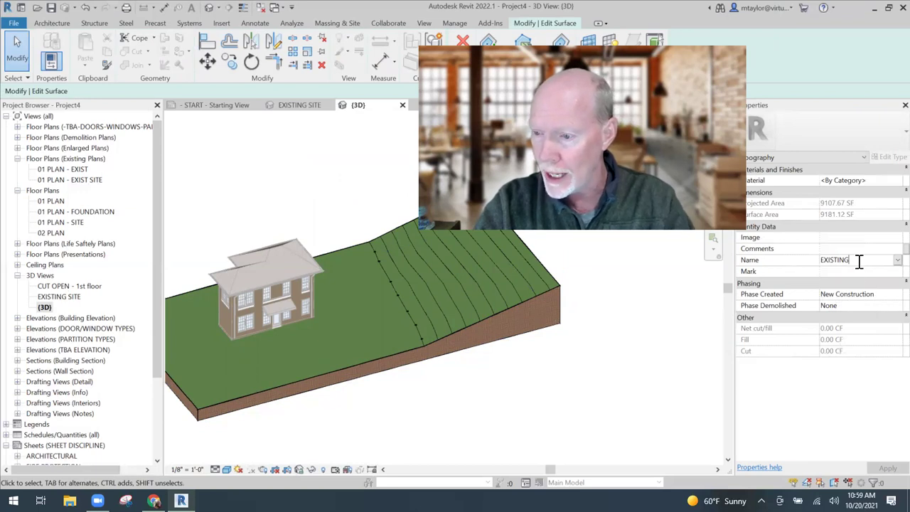
{"action": "type", "text": "NEW"}
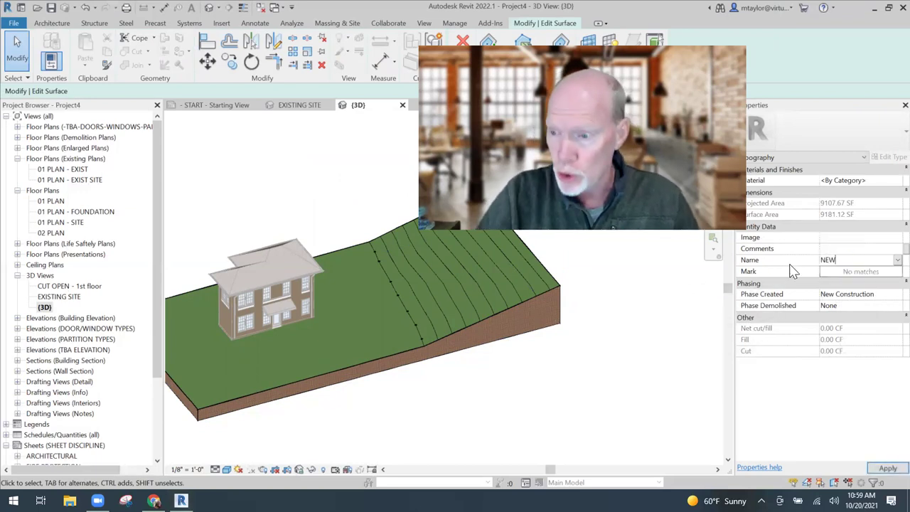
{"action": "key", "text": "Return"}
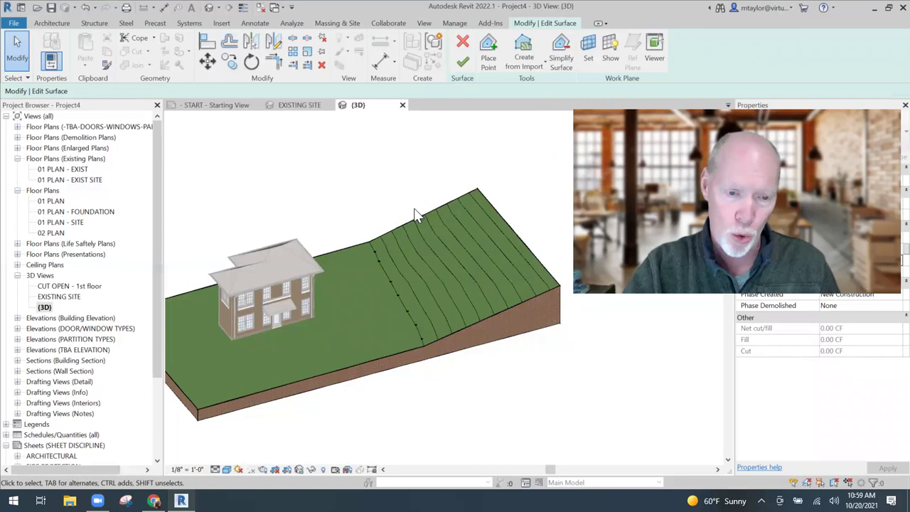
{"action": "middle_click_drag", "start_coordinate": [414, 209], "coordinate": [423, 178], "text": "shift"}
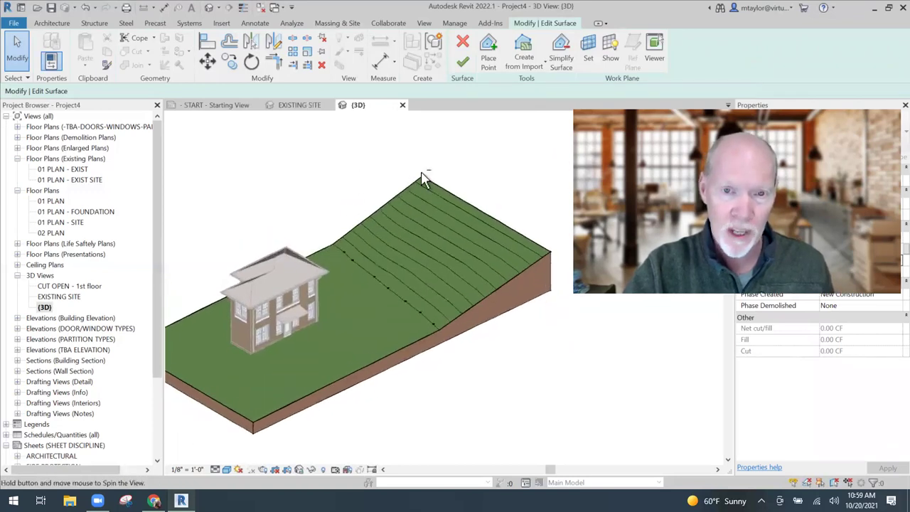
{"action": "left_click", "coordinate": [463, 62]}
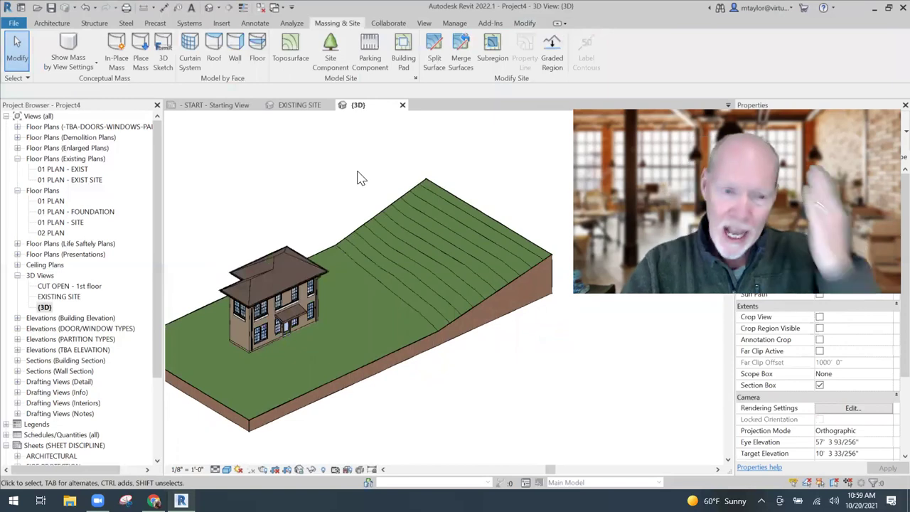
- Check the phasing of the original toposurface in the EXISTING SITE view and return to the {3D} view
{"action": "left_click", "coordinate": [300, 105]}
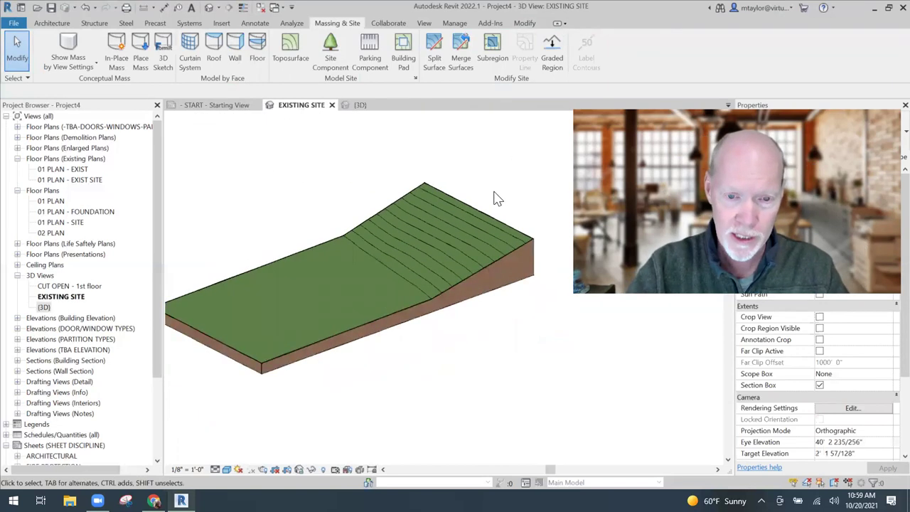
{"action": "left_click", "coordinate": [462, 201]}
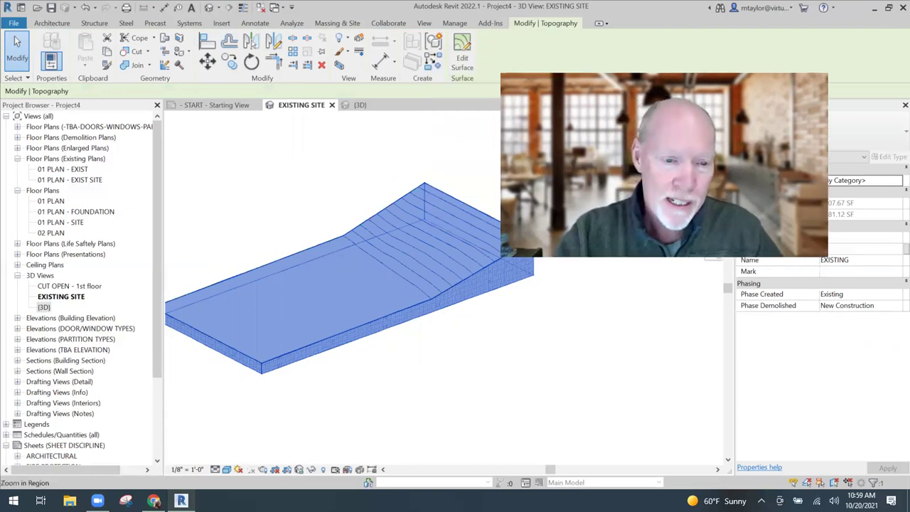
{"action": "left_click", "coordinate": [353, 104]}
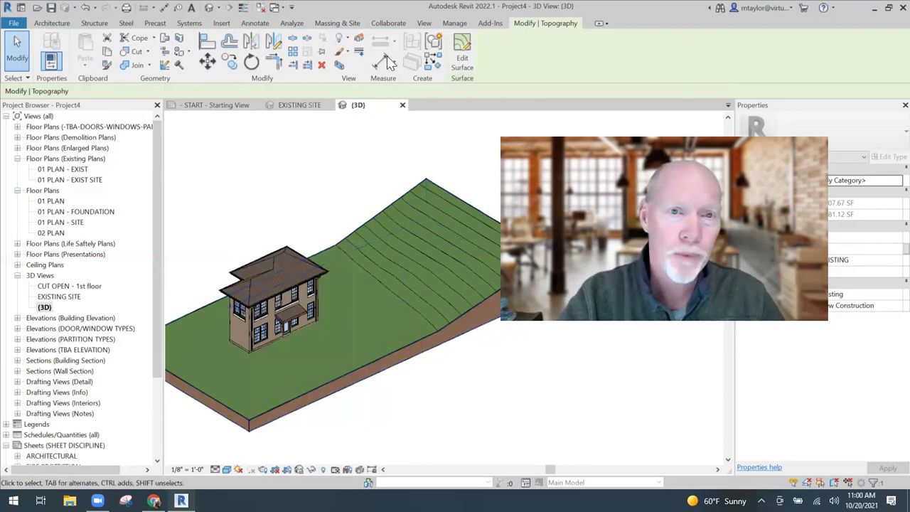
- Create a building component schedule for the Topography category named "Topography CUT/FILL Schedule" in the New Construction phase
{"action": "left_click", "coordinate": [424, 23]}
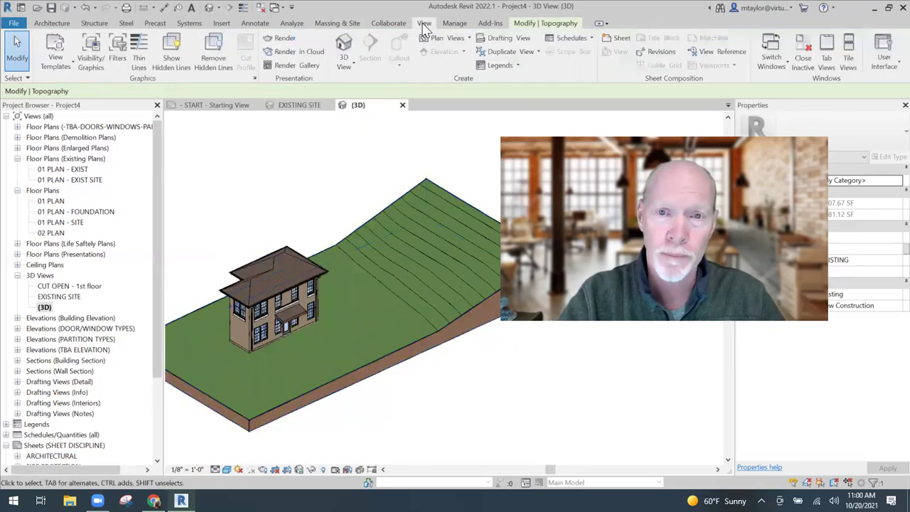
{"action": "left_click", "coordinate": [573, 37]}
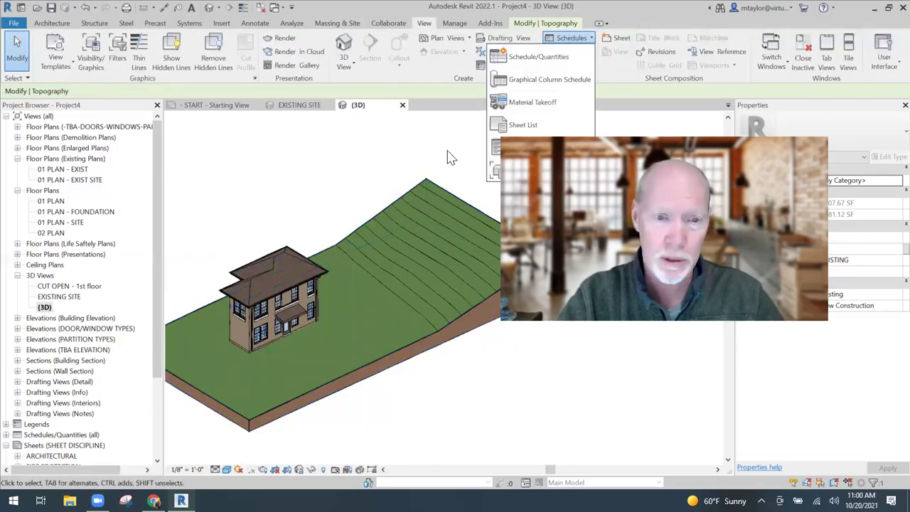
{"action": "left_click", "coordinate": [549, 59]}
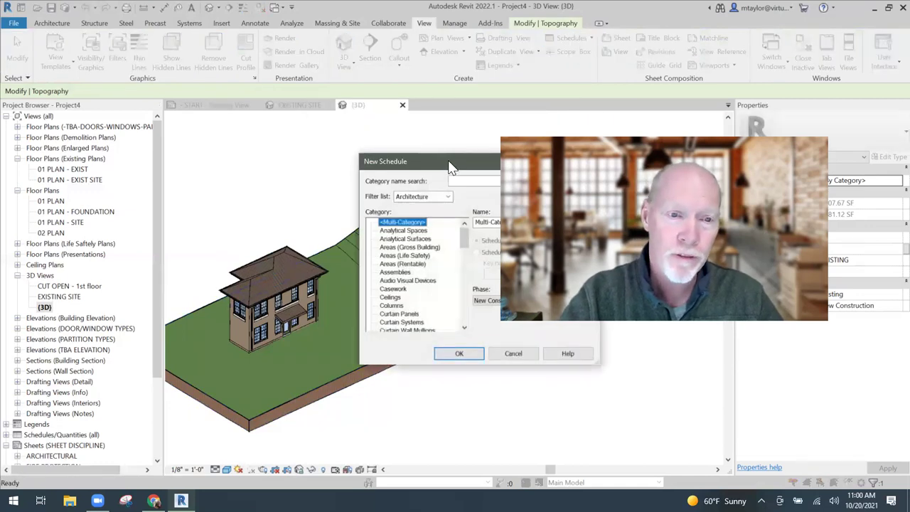
{"action": "left_click_drag", "start_coordinate": [450, 167], "coordinate": [314, 77]}
{"action": "left_click_drag", "start_coordinate": [331, 149], "coordinate": [281, 235]}
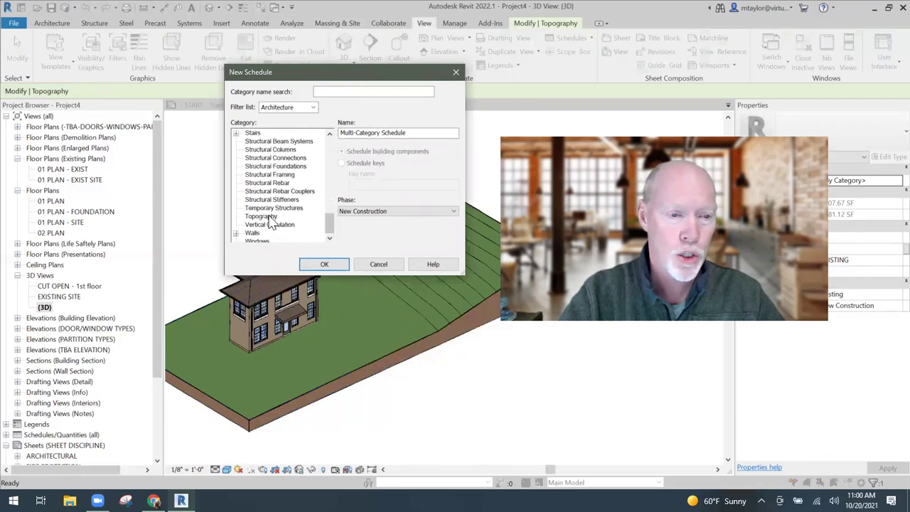
{"action": "left_click", "coordinate": [263, 216]}
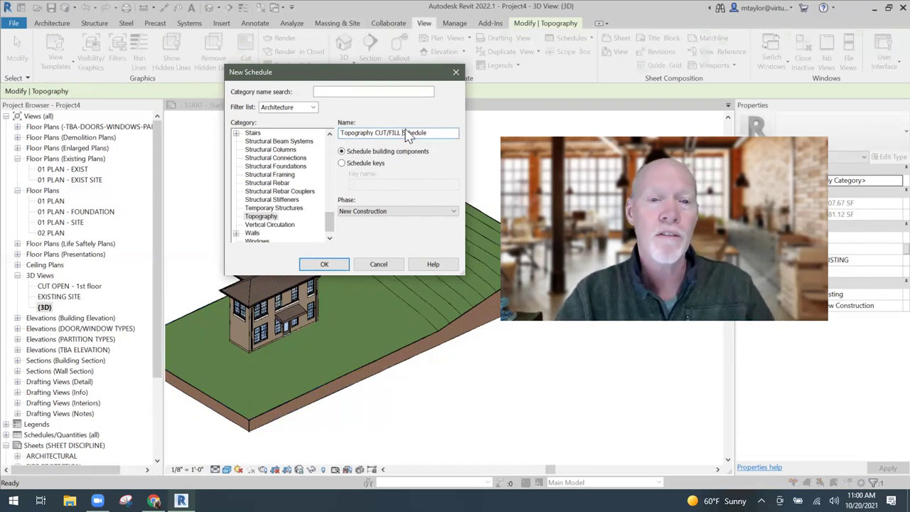
{"action": "left_click", "coordinate": [324, 264]}
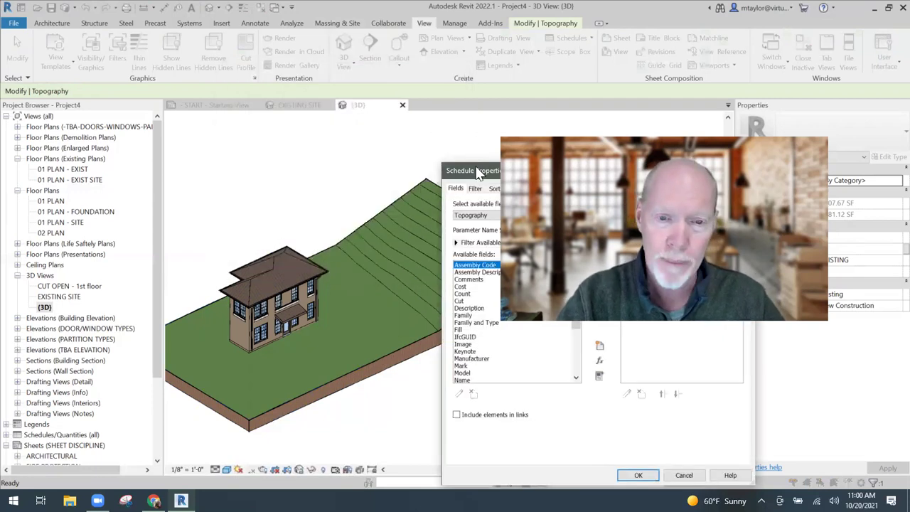
- Add the Name, Cut, Fill and Net cut/fill fields to the topography schedule in that order and create the schedule
{"action": "left_click_drag", "start_coordinate": [483, 176], "coordinate": [227, 55]}
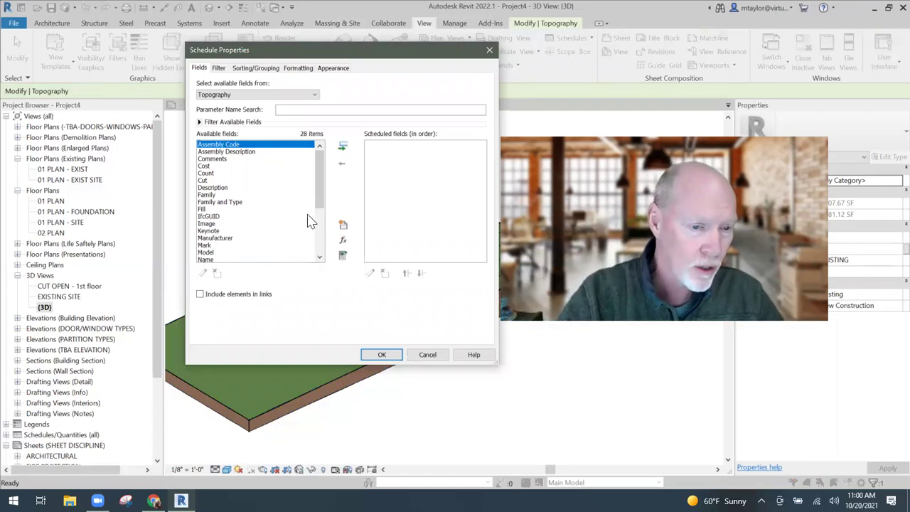
{"action": "scroll", "coordinate": [323, 214], "scroll_direction": "down", "scroll_amount": 2}
{"action": "left_click", "coordinate": [302, 217]}
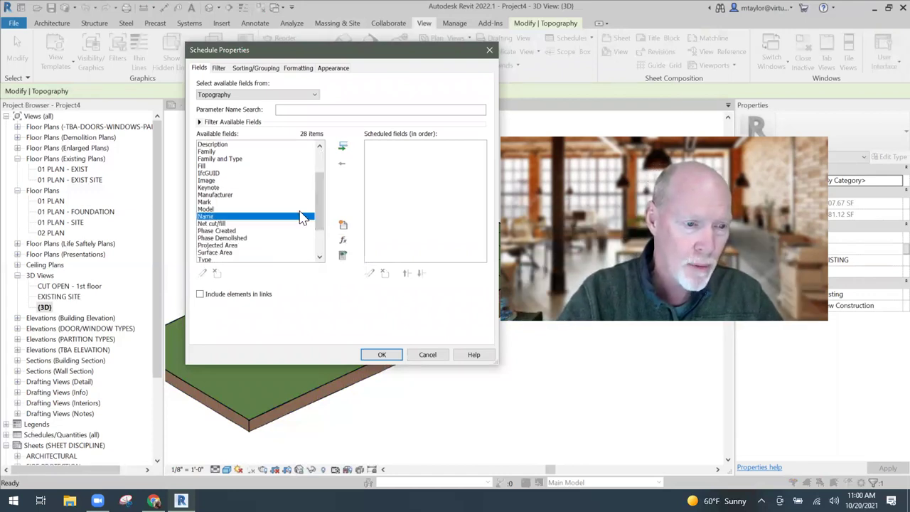
{"action": "left_click", "coordinate": [342, 148]}
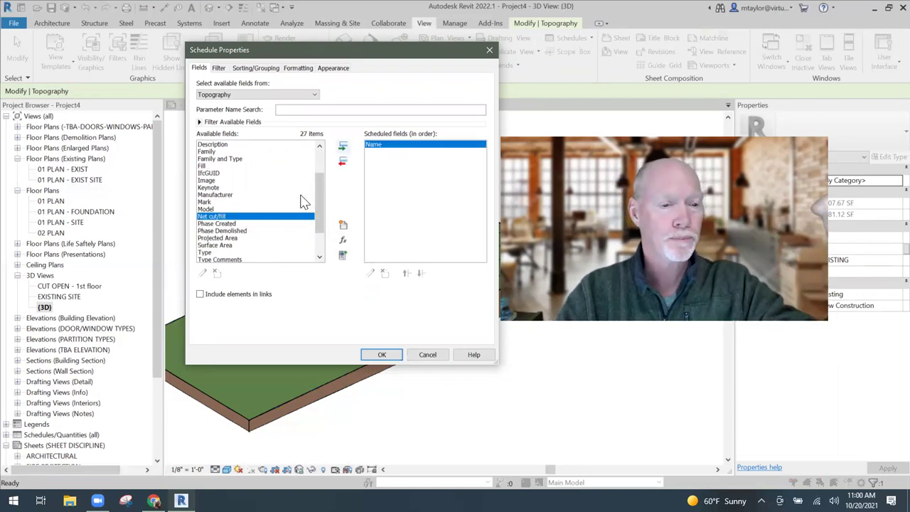
{"action": "scroll", "coordinate": [235, 160], "scroll_direction": "up", "scroll_amount": 2}
{"action": "left_click", "coordinate": [213, 180]}
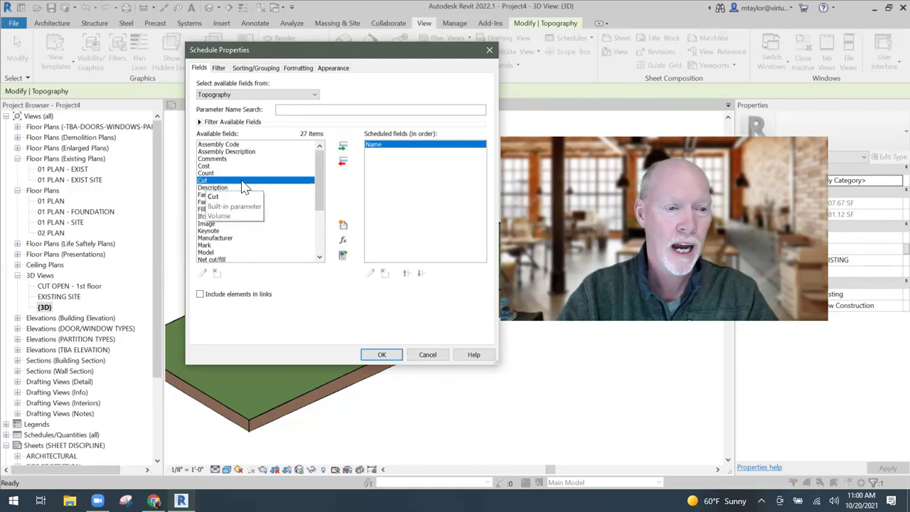
{"action": "left_click", "coordinate": [343, 146]}
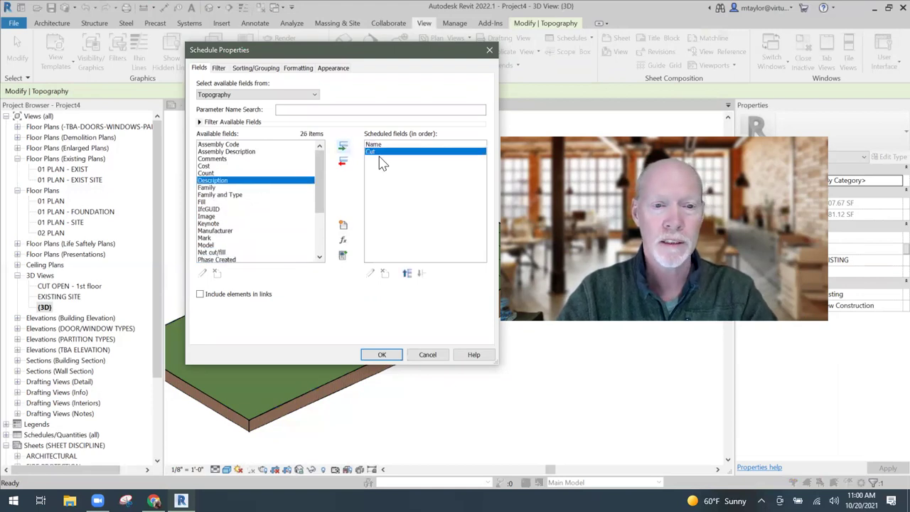
{"action": "left_click", "coordinate": [203, 202]}
{"action": "left_click", "coordinate": [343, 147]}
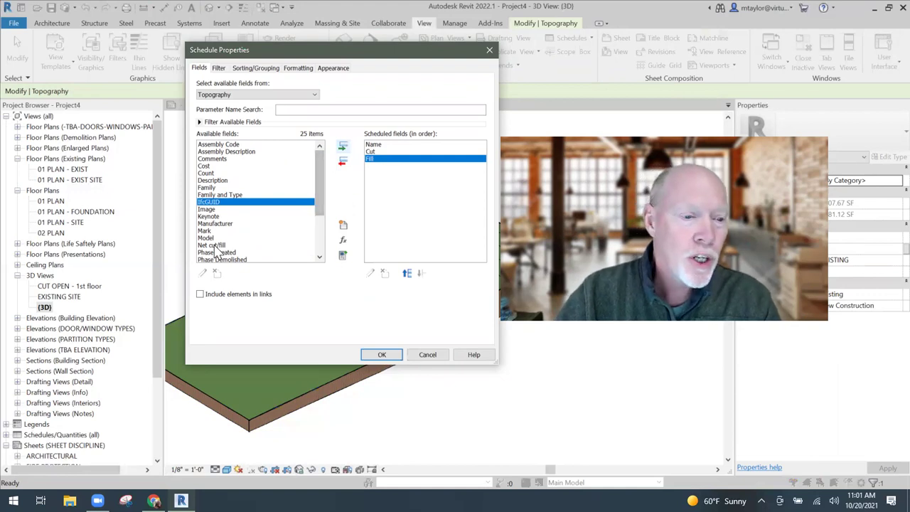
{"action": "left_click", "coordinate": [255, 245]}
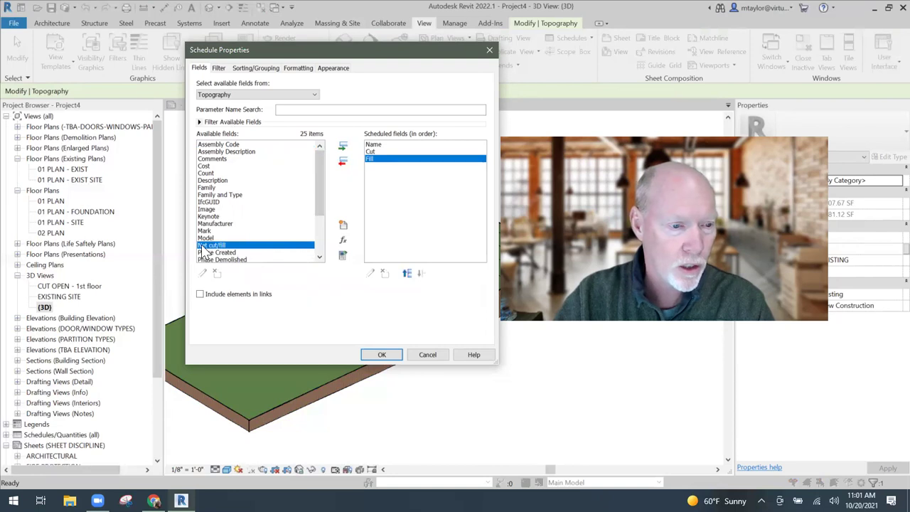
{"action": "left_click", "coordinate": [343, 146]}
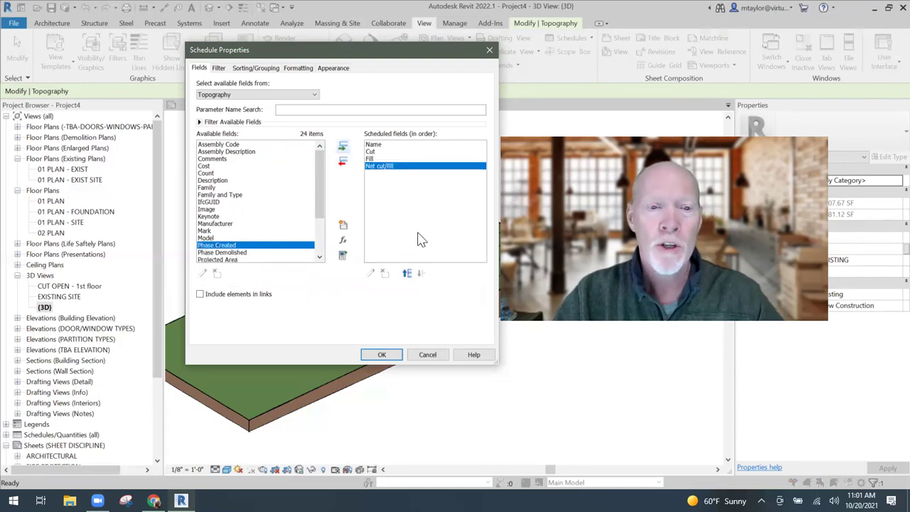
{"action": "left_click", "coordinate": [382, 356]}
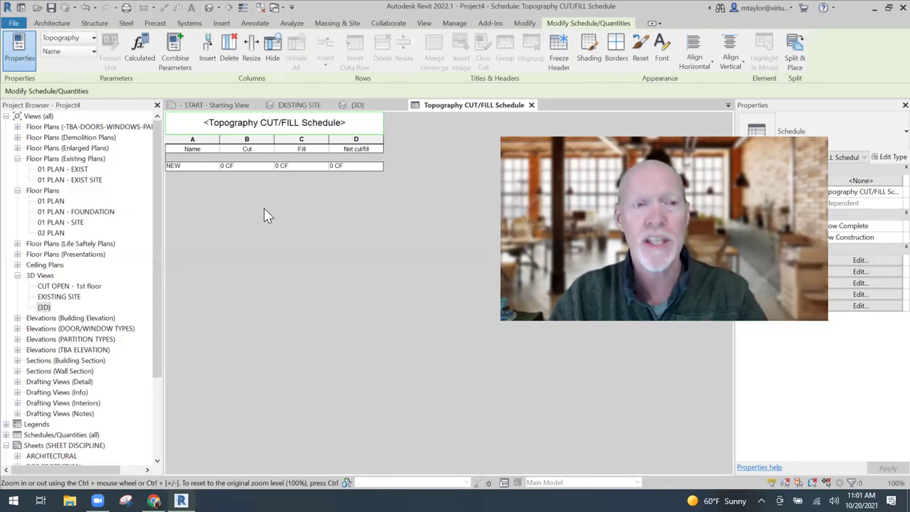
- Start editing the surface of the NEW toposurface in the {3D} view, seen from the top
{"action": "left_click", "coordinate": [354, 105]}
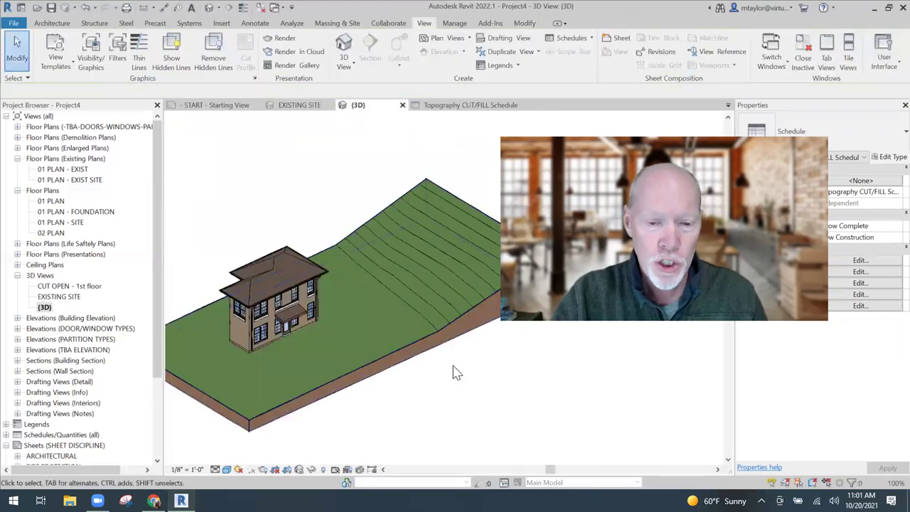
{"action": "left_click", "coordinate": [444, 263]}
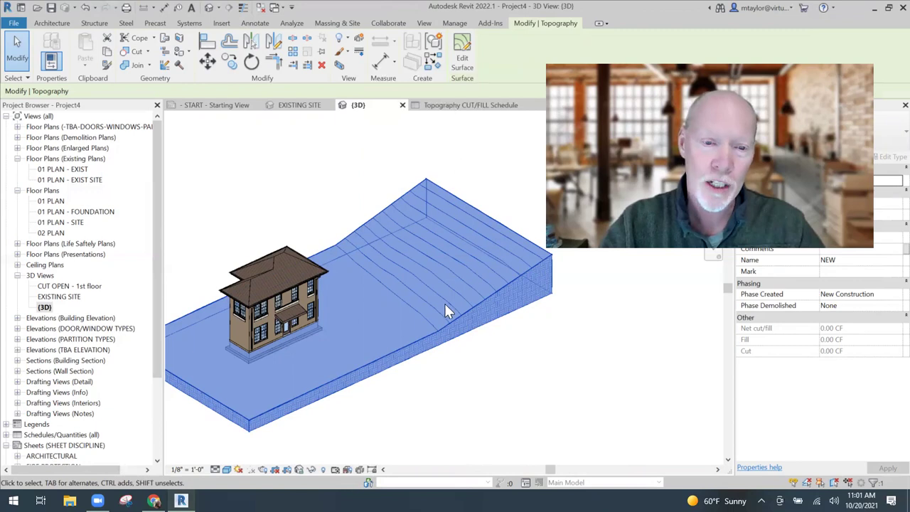
{"action": "double_click", "coordinate": [444, 311]}
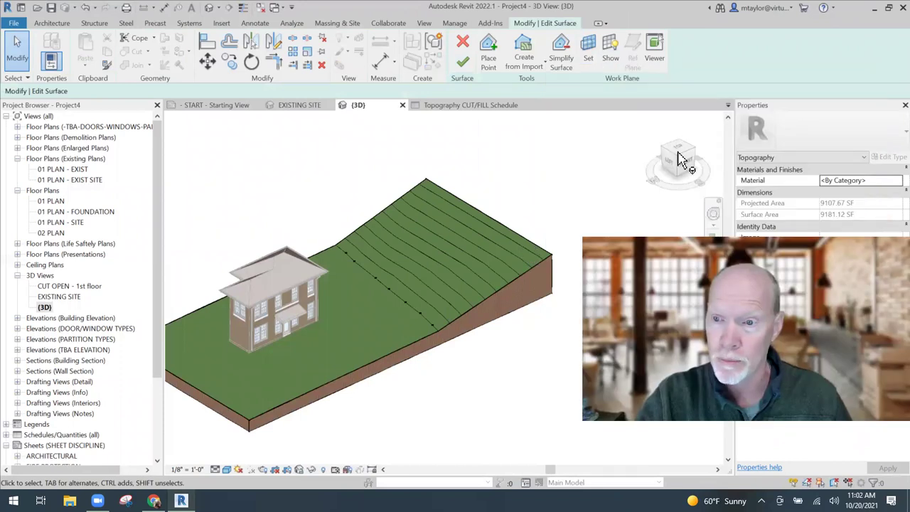
{"action": "left_click", "coordinate": [679, 157]}
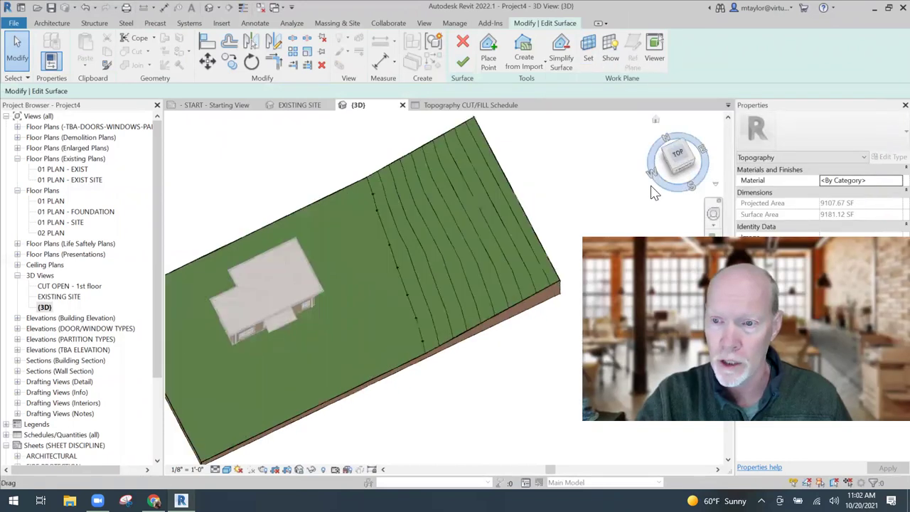
{"action": "left_click", "coordinate": [679, 158]}
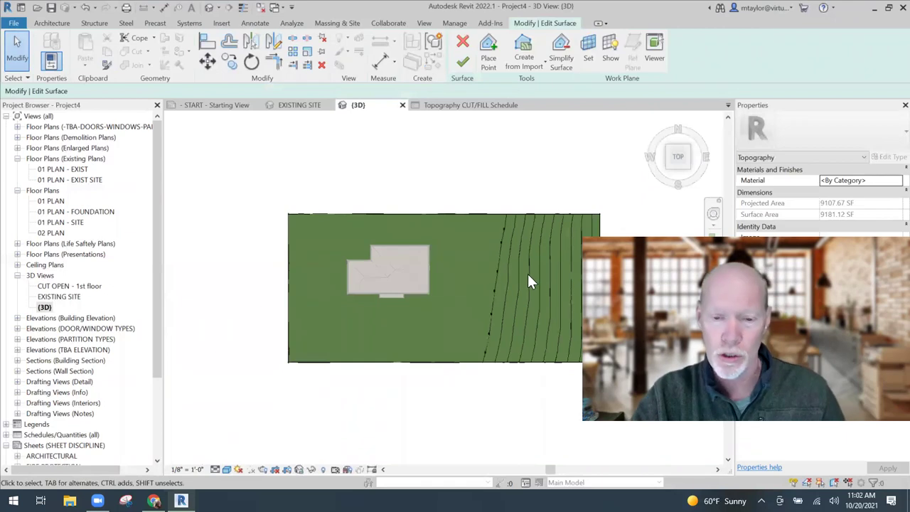
{"action": "middle_click_drag", "start_coordinate": [542, 204], "coordinate": [474, 176]}
{"action": "scroll", "coordinate": [457, 230], "scroll_direction": "up", "scroll_amount": 2}
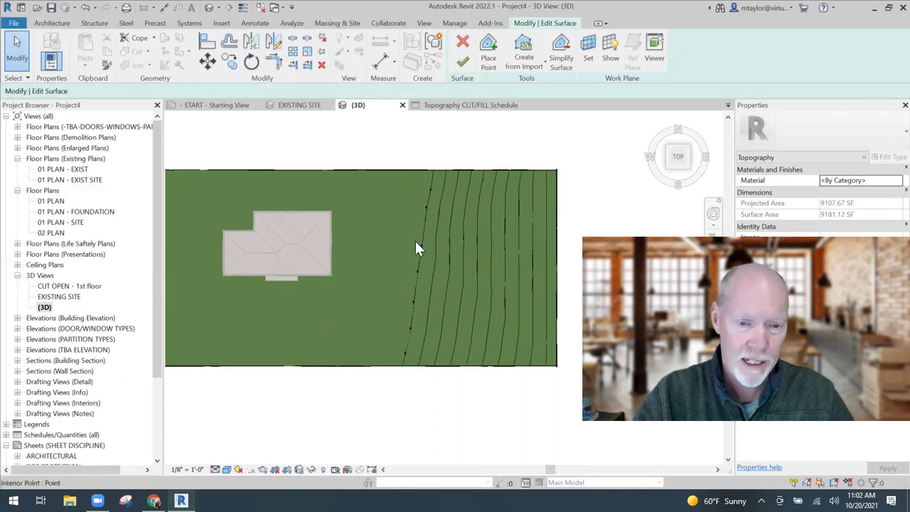
- Check the elevations of the interior points along the toe of the slope
{"action": "left_click", "coordinate": [427, 206]}
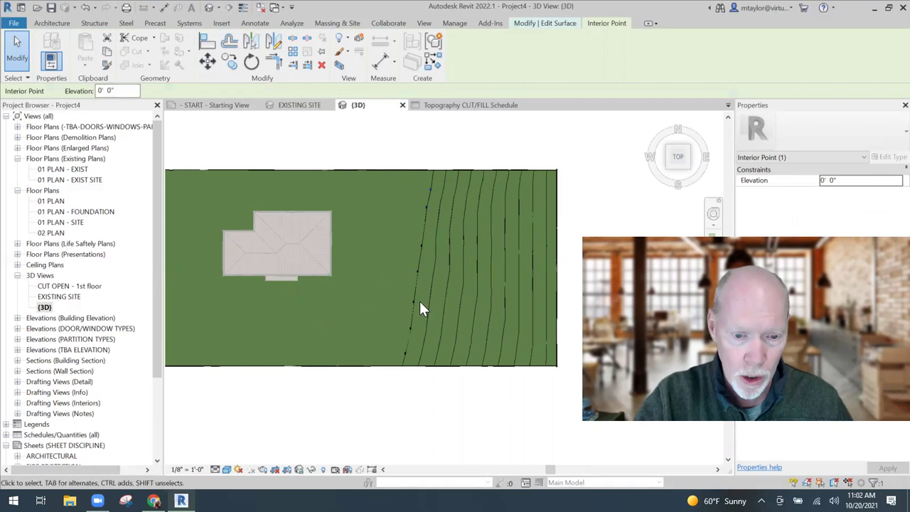
{"action": "left_click", "coordinate": [418, 271]}
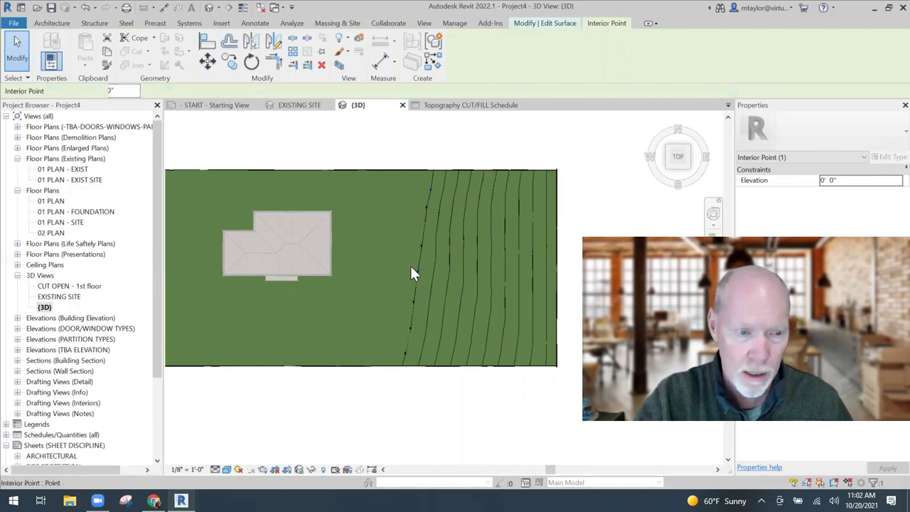
{"action": "left_click", "coordinate": [392, 292]}
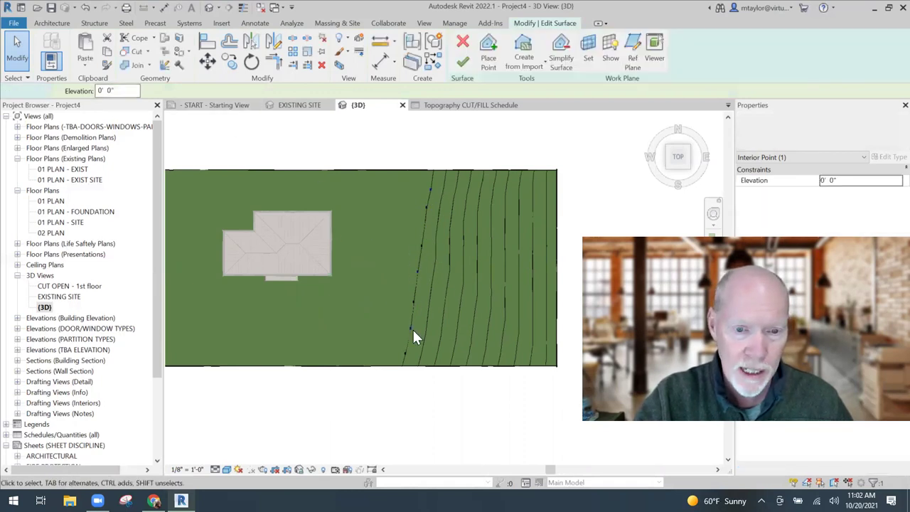
{"action": "left_click", "coordinate": [481, 264]}
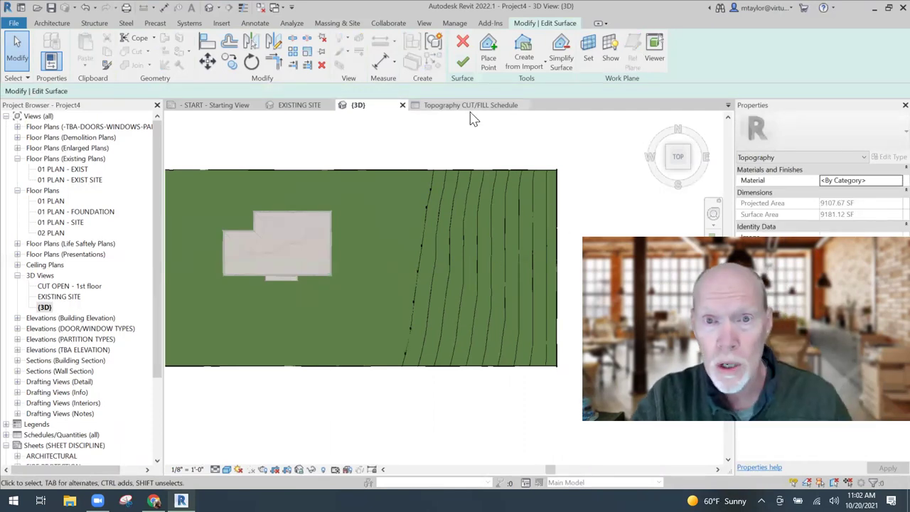
- Place surface points at absolute elevation 0 in a U-shaped outline cut into the slope, plus one at the north end of the toe row
{"action": "left_click", "coordinate": [487, 56]}
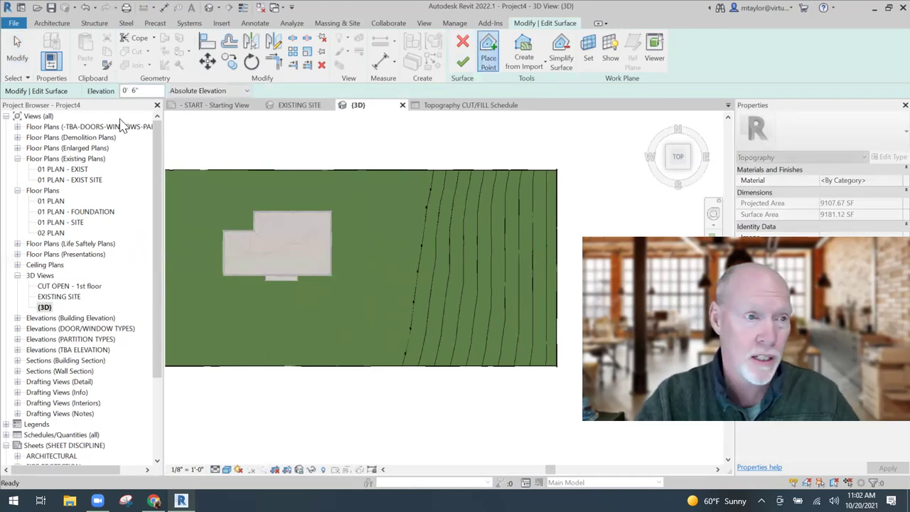
{"action": "double_click", "coordinate": [152, 90]}
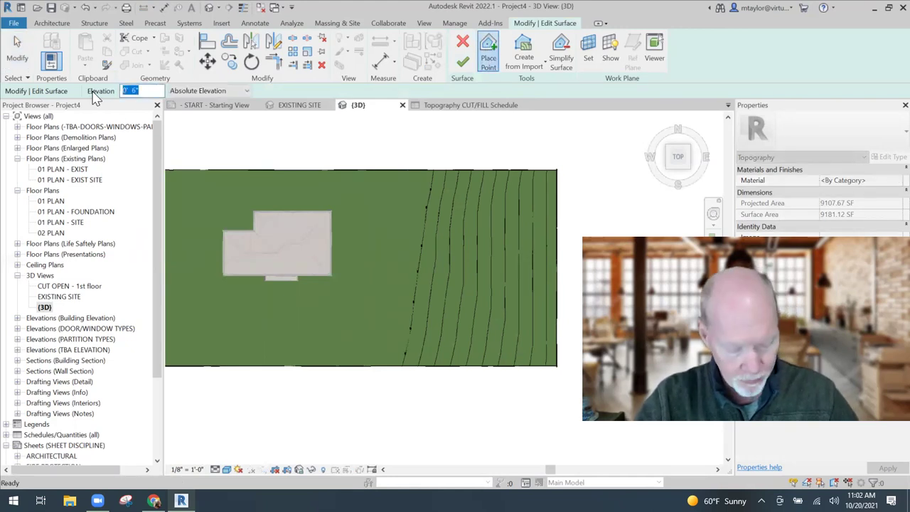
{"action": "type", "text": "1"}
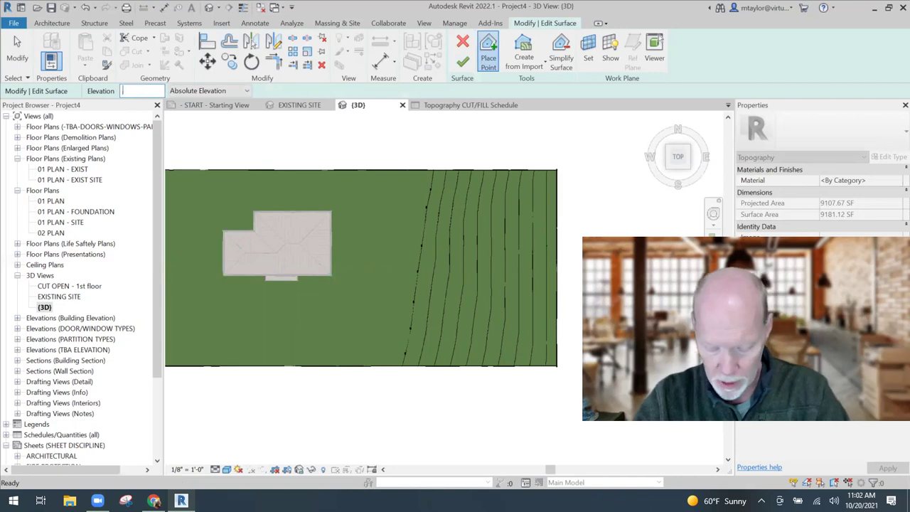
{"action": "type", "text": "0"}
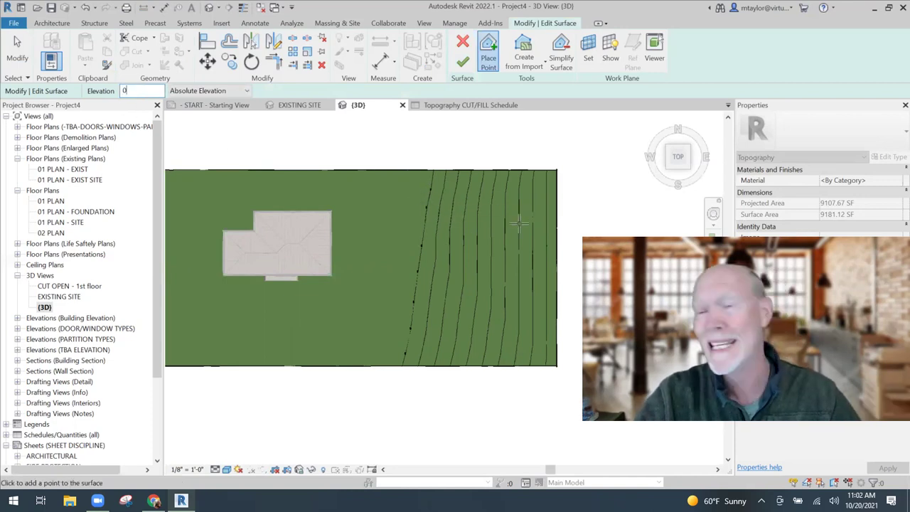
{"action": "left_click", "coordinate": [430, 213]}
{"action": "left_click", "coordinate": [441, 222]}
{"action": "left_click", "coordinate": [453, 221]}
{"action": "left_click", "coordinate": [471, 221]}
{"action": "left_click", "coordinate": [491, 220]}
{"action": "left_click", "coordinate": [511, 226]}
{"action": "left_click", "coordinate": [522, 229]}
{"action": "left_click", "coordinate": [527, 246]}
{"action": "left_click", "coordinate": [527, 267]}
{"action": "left_click", "coordinate": [527, 282]}
{"action": "left_click", "coordinate": [526, 300]}
{"action": "left_click", "coordinate": [519, 309]}
{"action": "left_click", "coordinate": [498, 318]}
{"action": "left_click", "coordinate": [474, 321]}
{"action": "left_click", "coordinate": [423, 316]}
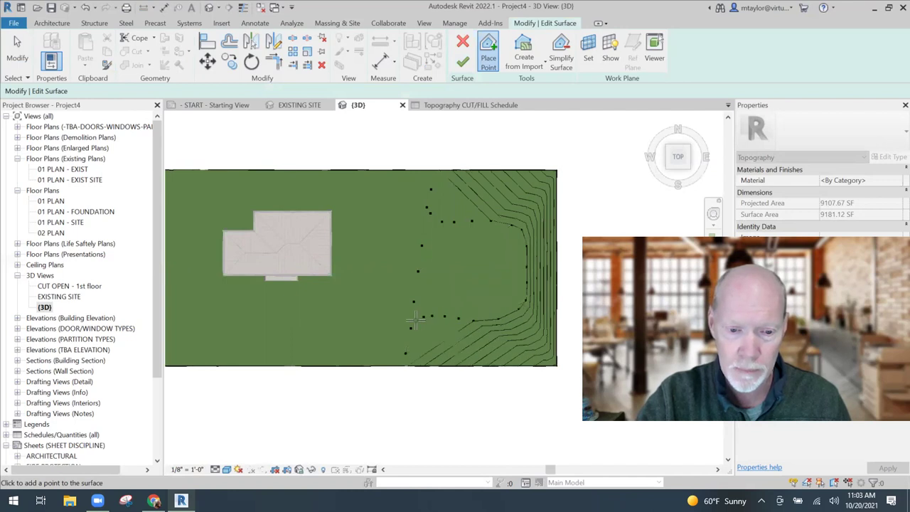
{"action": "scroll", "coordinate": [527, 259], "scroll_direction": "up", "scroll_amount": 2}
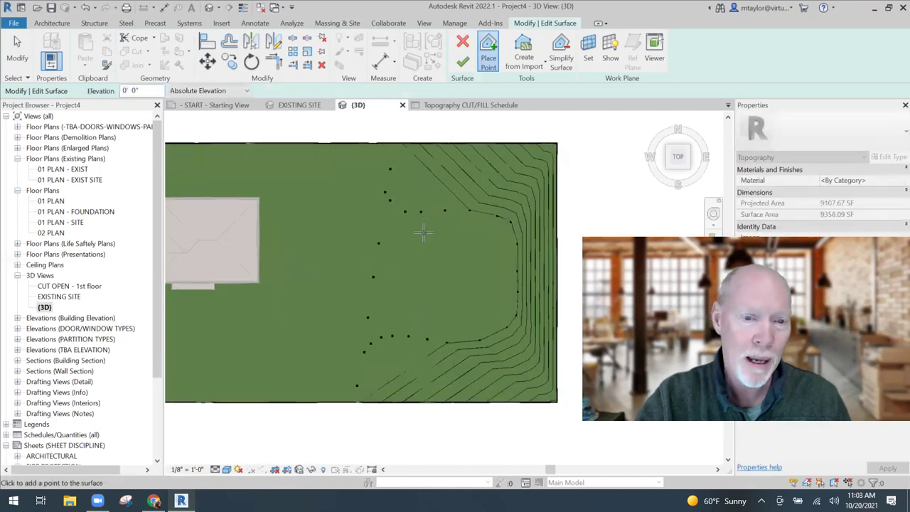
{"action": "left_click", "coordinate": [392, 152]}
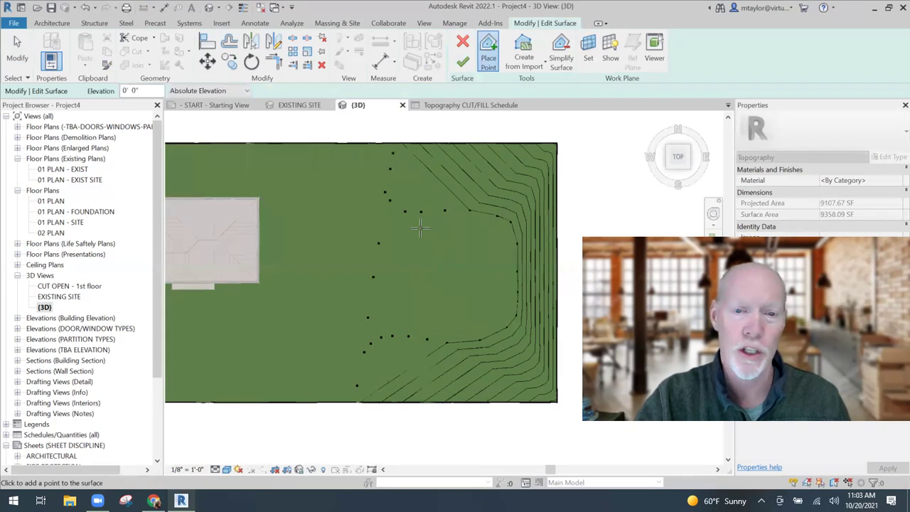
- Place surface points at elevation 1' just outside the north side of the U-shaped outline, curving up toward the site's north edge
{"action": "scroll", "coordinate": [423, 281], "scroll_direction": "up", "scroll_amount": 2}
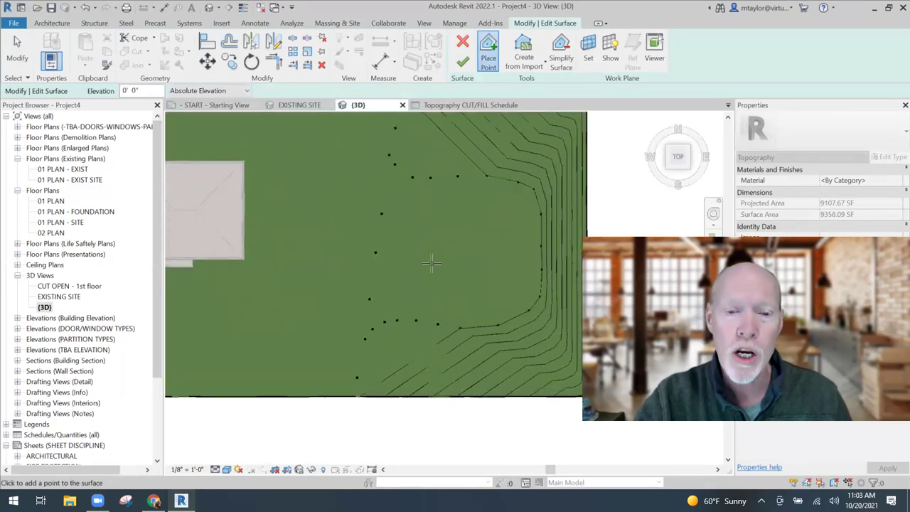
{"action": "scroll", "coordinate": [409, 269], "scroll_direction": "down", "scroll_amount": 1}
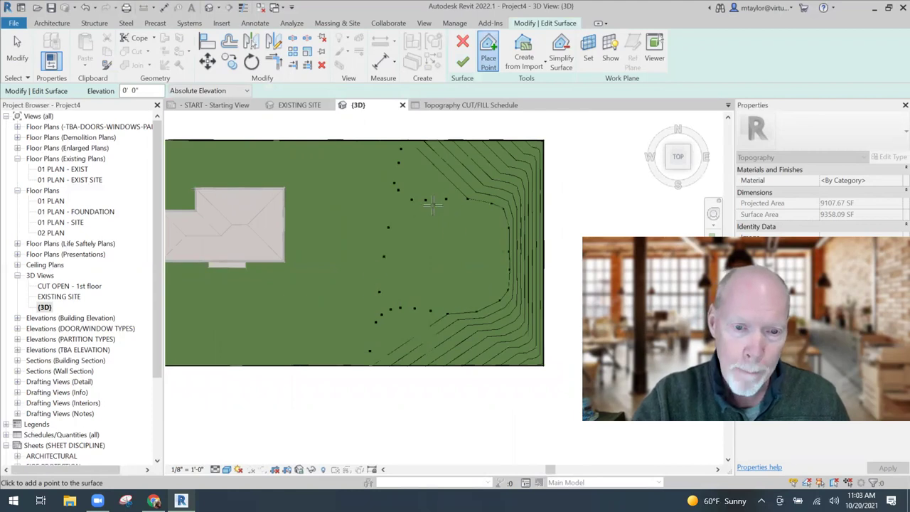
{"action": "scroll", "coordinate": [433, 206], "scroll_direction": "up", "scroll_amount": 2}
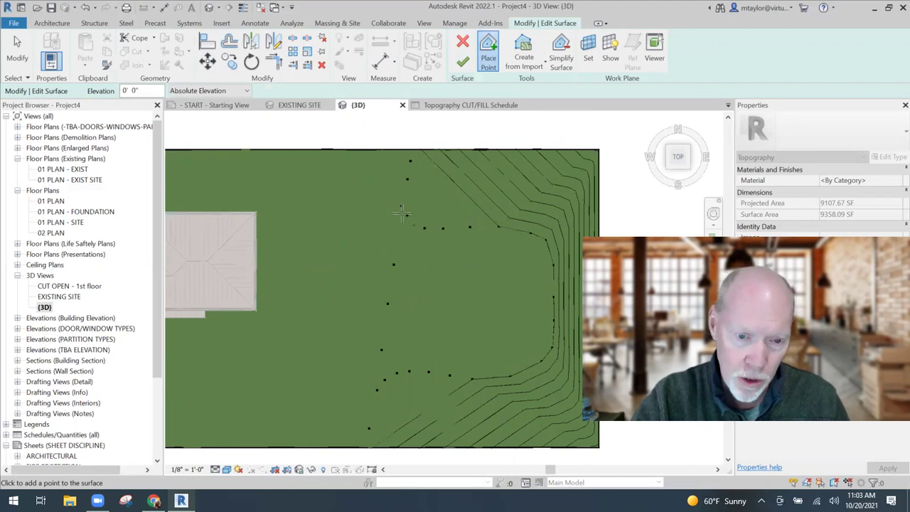
{"action": "middle_click_drag", "start_coordinate": [466, 273], "coordinate": [452, 277]}
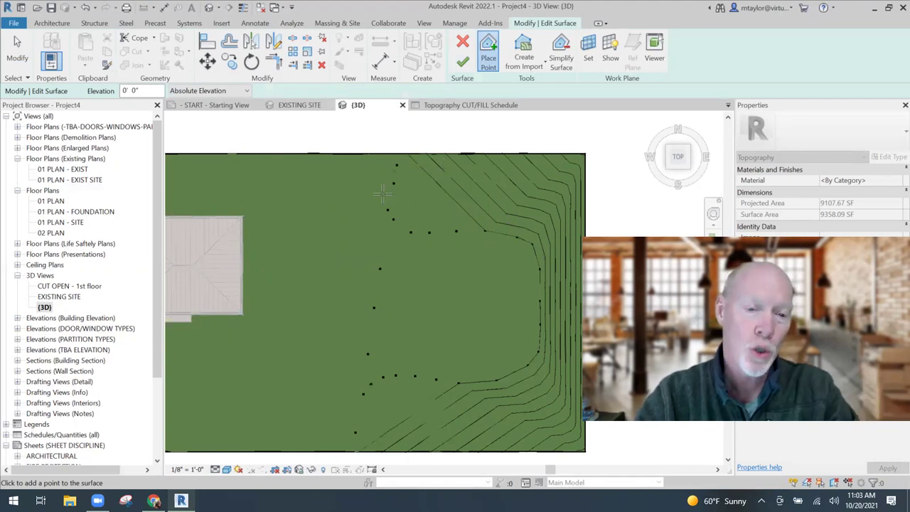
{"action": "left_click", "coordinate": [487, 65]}
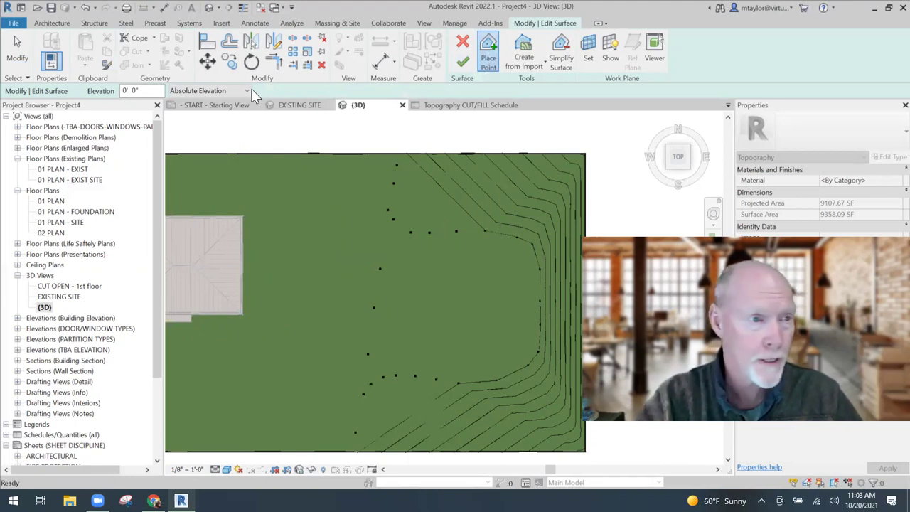
{"action": "double_click", "coordinate": [142, 91]}
{"action": "type", "text": "1"}
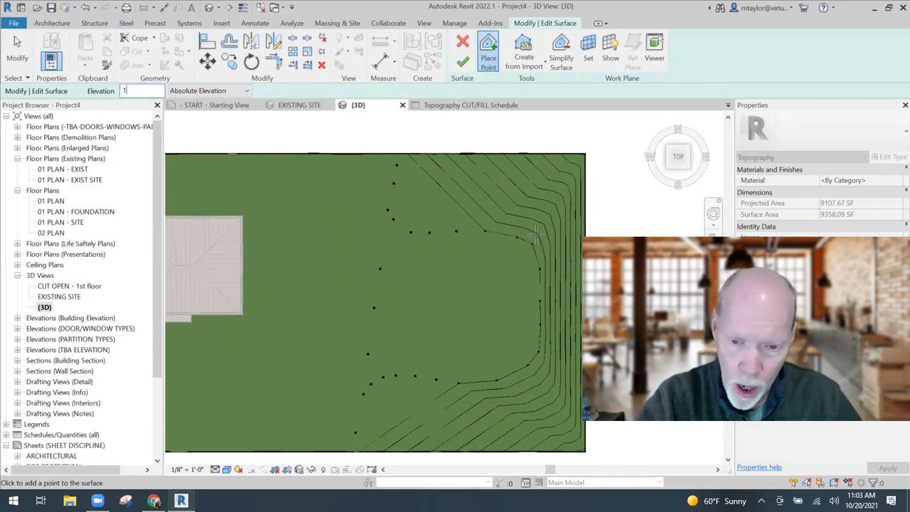
{"action": "left_click", "coordinate": [468, 217]}
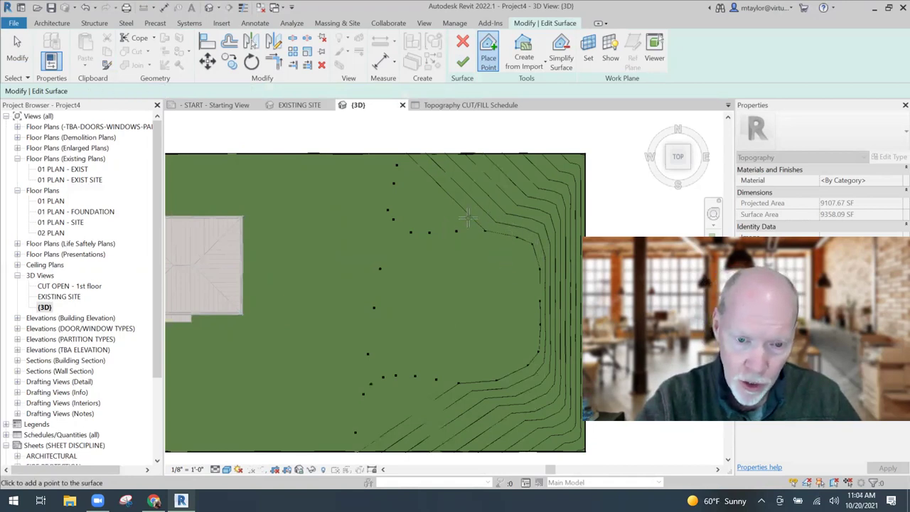
{"action": "left_click", "coordinate": [446, 212]}
{"action": "left_click", "coordinate": [418, 201]}
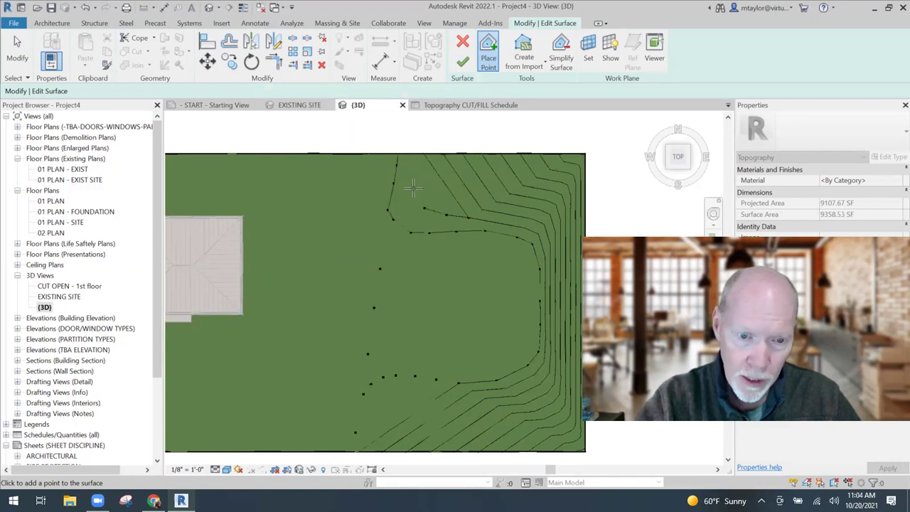
{"action": "left_click", "coordinate": [413, 170]}
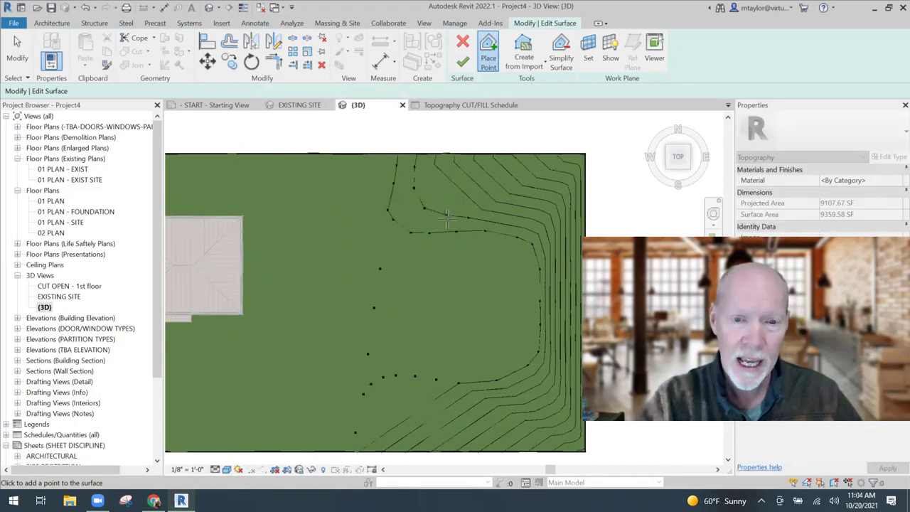
- Place surface points at elevation 1' just outside the south side of the U-shaped outline, curving down toward the site's south edge
{"action": "middle_click_drag", "start_coordinate": [462, 357], "coordinate": [470, 253]}
{"action": "scroll", "coordinate": [418, 308], "scroll_direction": "up", "scroll_amount": 1}
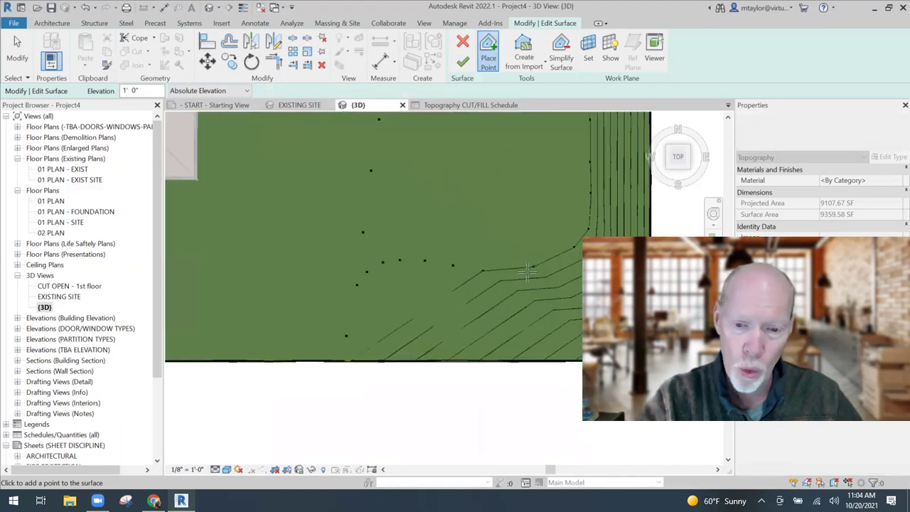
{"action": "left_click", "coordinate": [468, 287]}
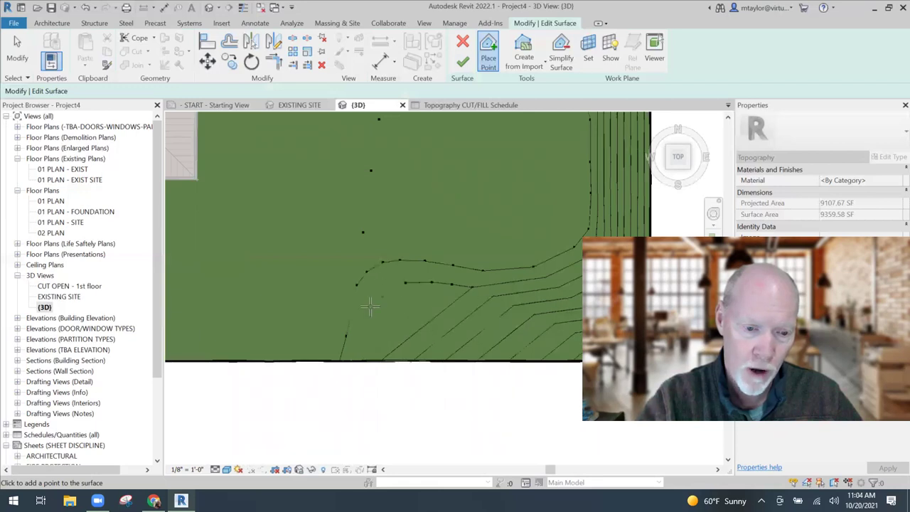
{"action": "left_click", "coordinate": [364, 342]}
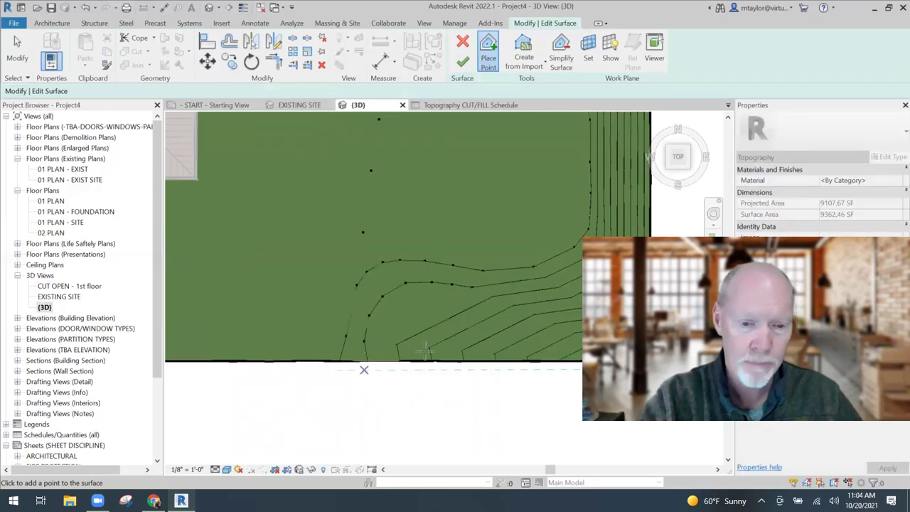
- Place surface points at absolute elevation 2' outside the 1' contour, on both the north and south sides of the cut
{"action": "middle_click_drag", "start_coordinate": [502, 172], "coordinate": [492, 318]}
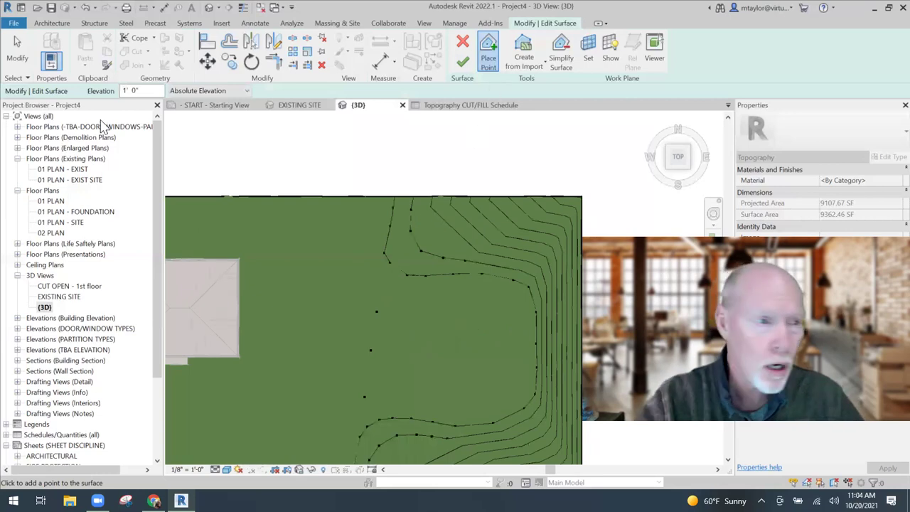
{"action": "double_click", "coordinate": [132, 91]}
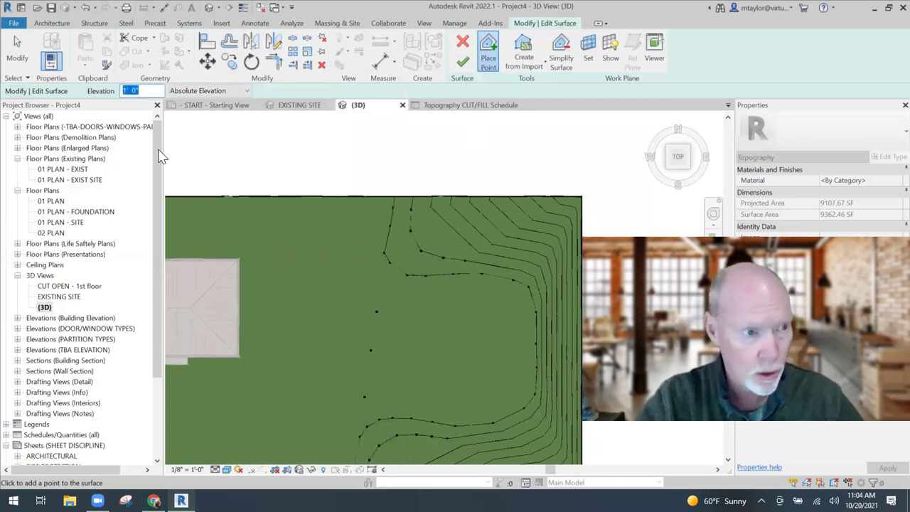
{"action": "type", "text": "2"}
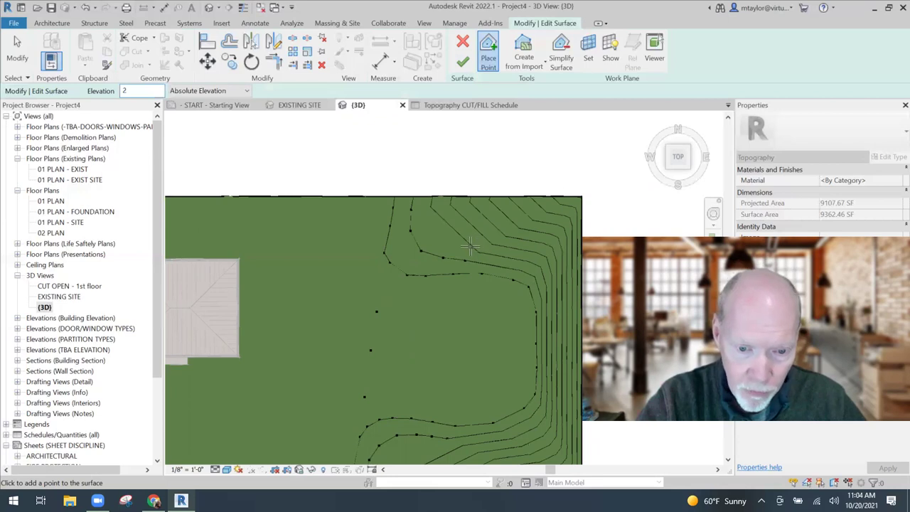
{"action": "left_click", "coordinate": [449, 237]}
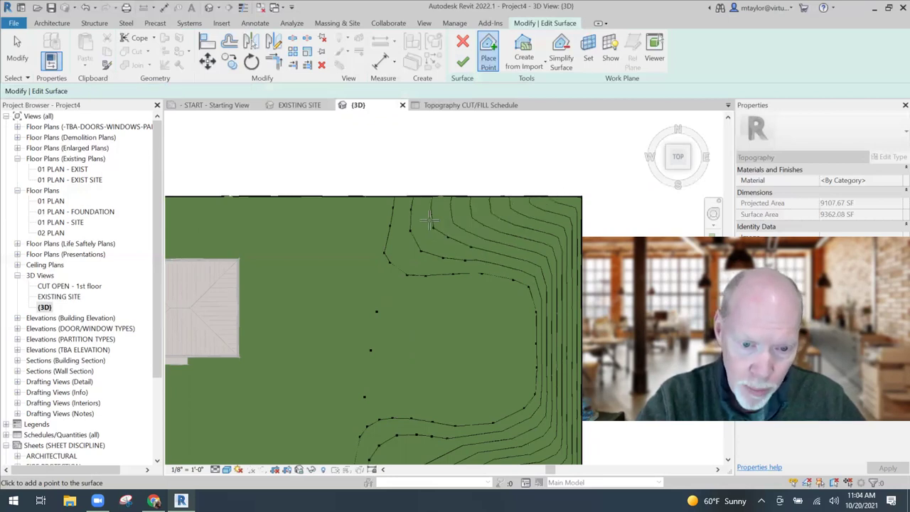
{"action": "middle_click_drag", "start_coordinate": [465, 366], "coordinate": [470, 225]}
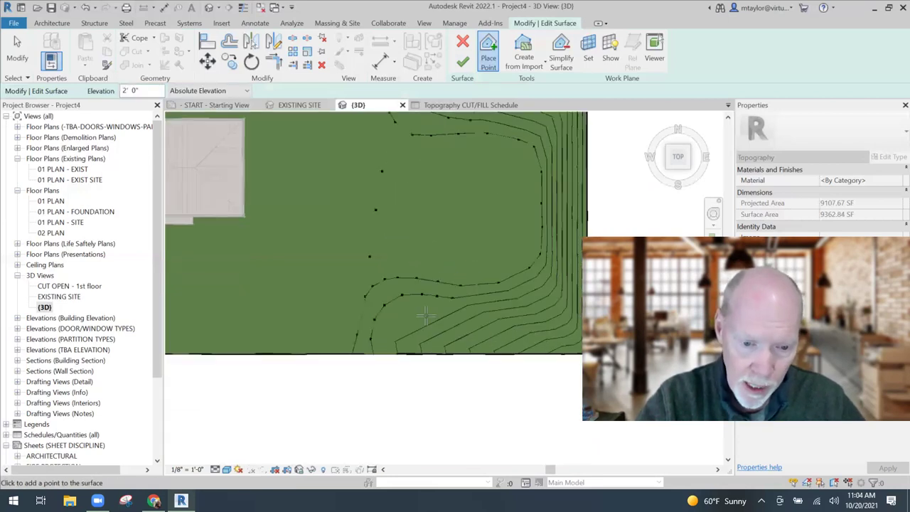
{"action": "left_click", "coordinate": [408, 321]}
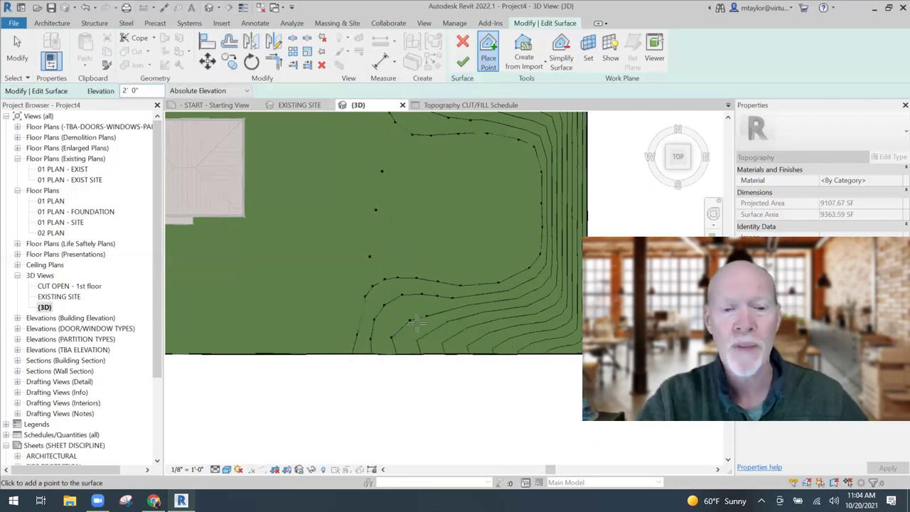
- Delete the three leftover interior points along the old toe of the slope and finish the surface edit
{"action": "scroll", "coordinate": [395, 196], "scroll_direction": "down", "scroll_amount": 1}
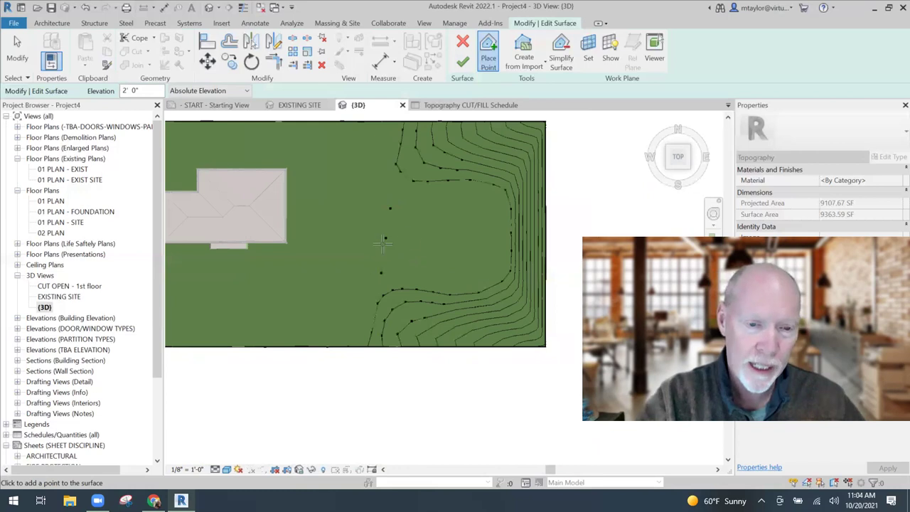
{"action": "middle_click_drag", "start_coordinate": [454, 262], "coordinate": [473, 285]}
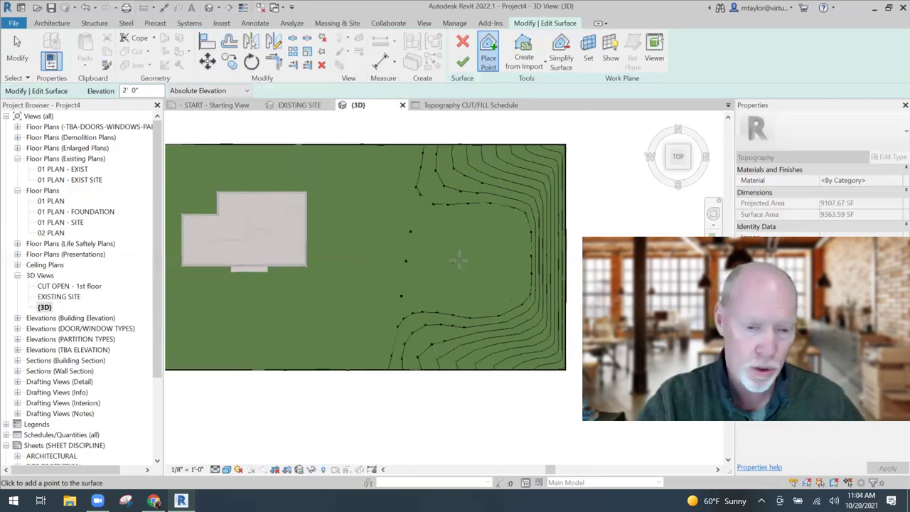
{"action": "left_click", "coordinate": [411, 232]}
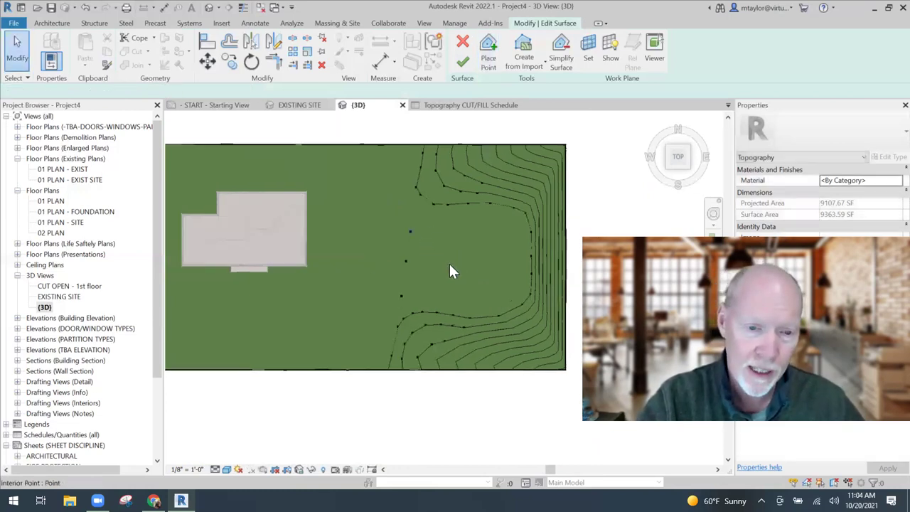
{"action": "key", "text": "Escape"}
{"action": "key", "text": "Delete"}
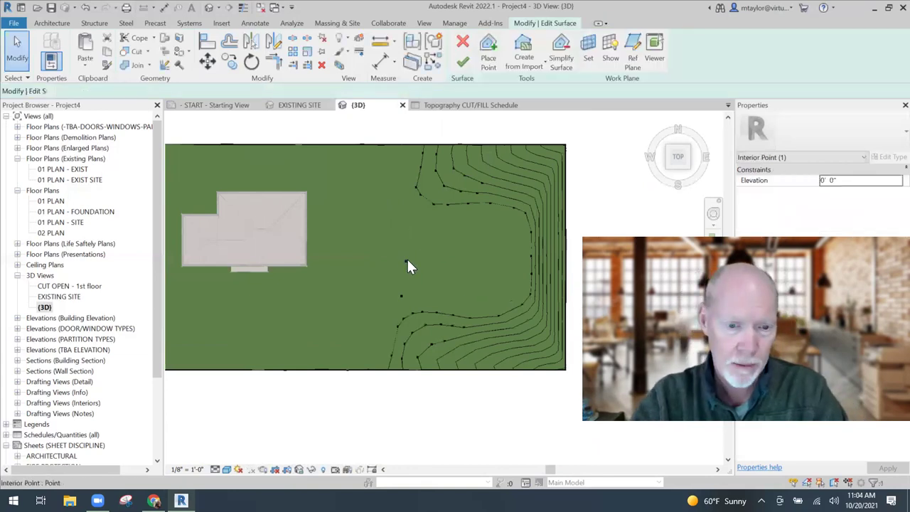
{"action": "key", "text": "Delete"}
{"action": "left_click", "coordinate": [426, 290]}
{"action": "key", "text": "Delete"}
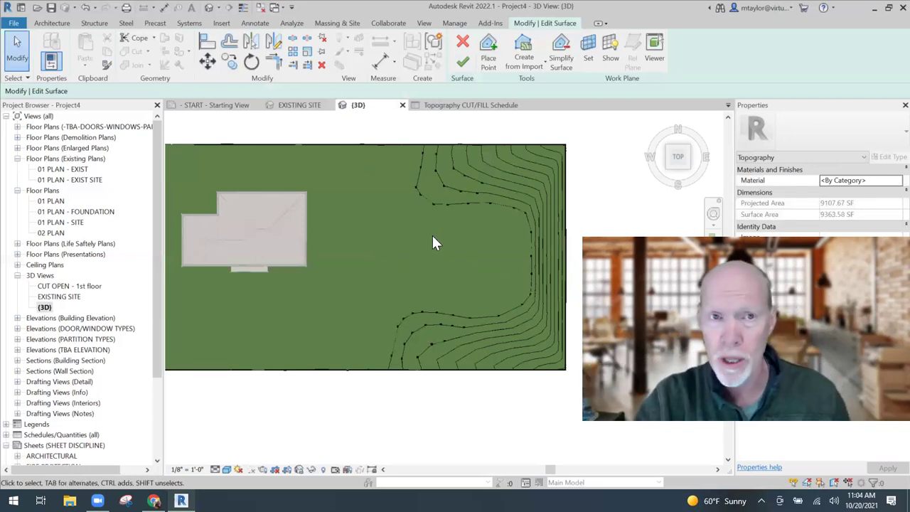
{"action": "scroll", "coordinate": [435, 244], "scroll_direction": "down", "scroll_amount": 1}
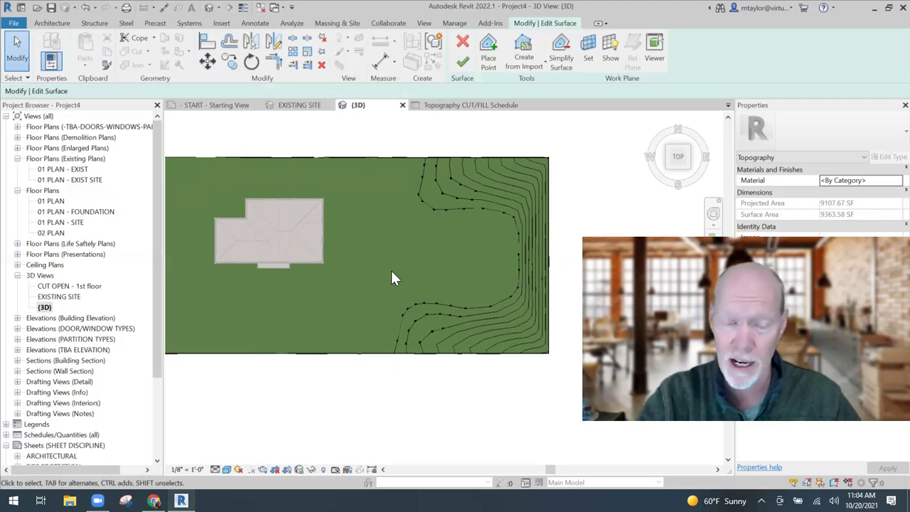
{"action": "left_click", "coordinate": [464, 66]}
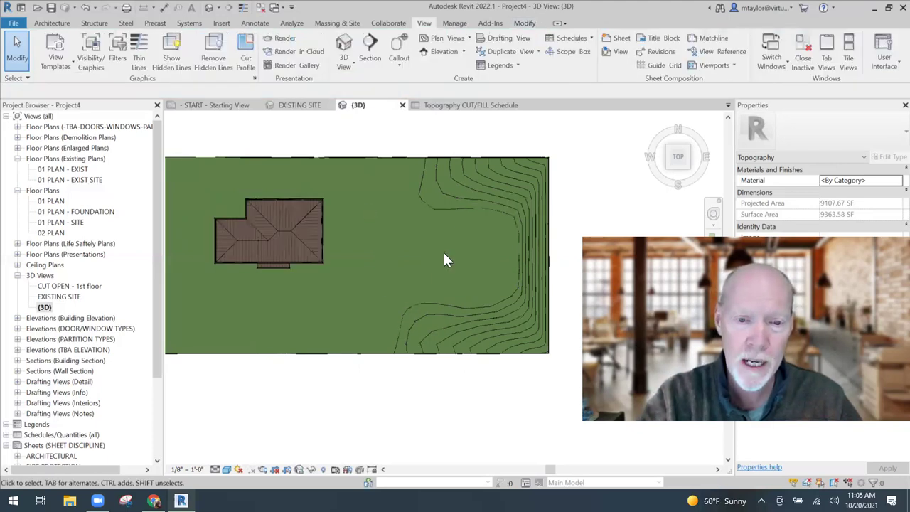
- Compare the regraded site with the EXISTING SITE view and check the cut and fill volumes in the Topography CUT/FILL Schedule
{"action": "middle_click_drag", "start_coordinate": [495, 173], "coordinate": [436, 230], "text": "shift"}
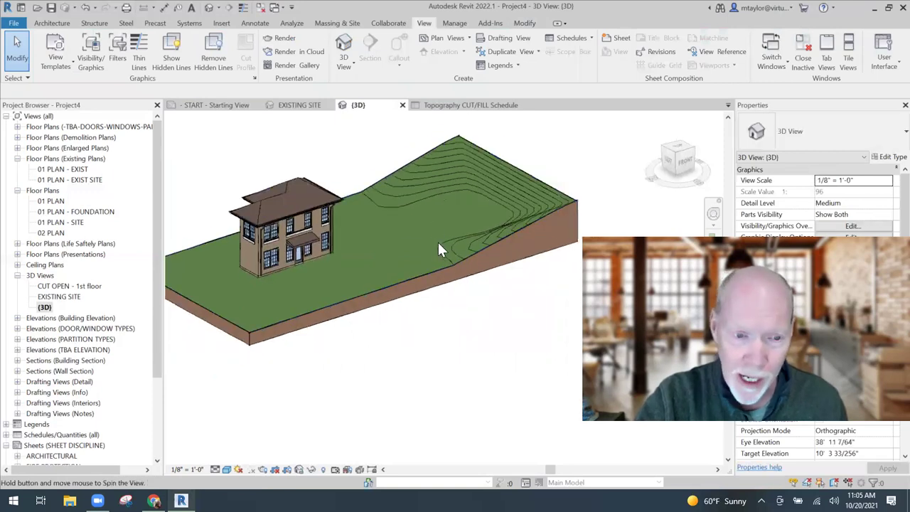
{"action": "middle_click_drag", "start_coordinate": [406, 270], "coordinate": [379, 254], "text": "shift"}
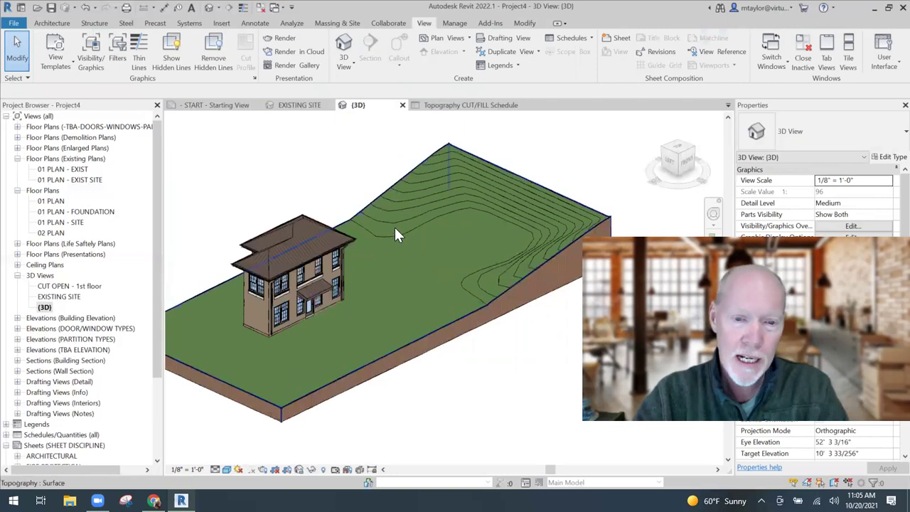
{"action": "left_click", "coordinate": [299, 105]}
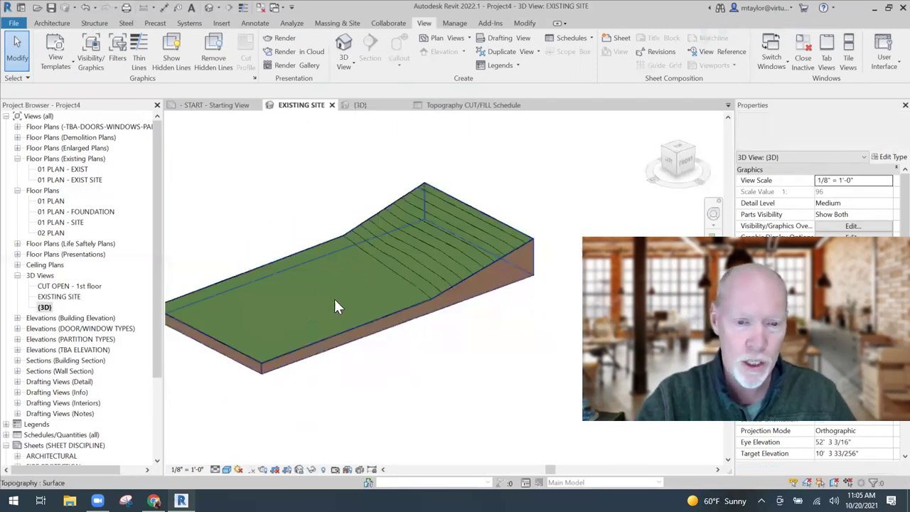
{"action": "left_click", "coordinate": [372, 112]}
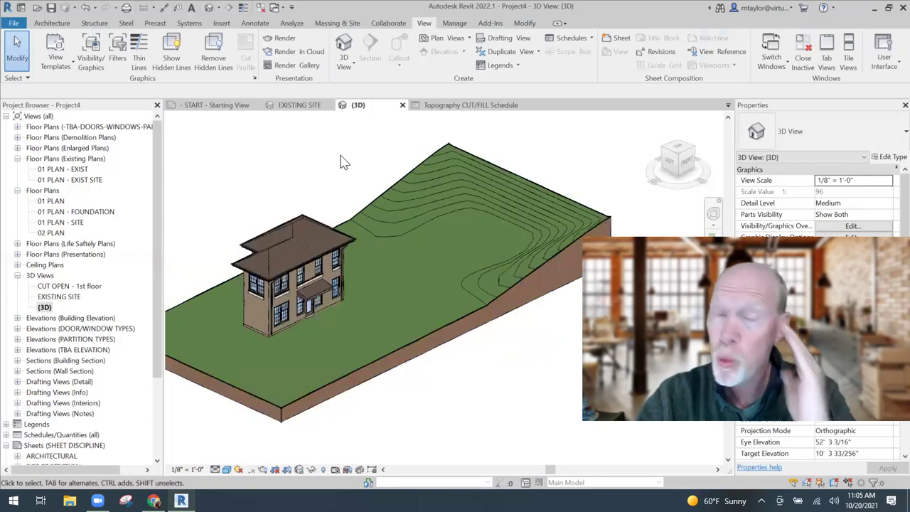
{"action": "left_click", "coordinate": [480, 107]}
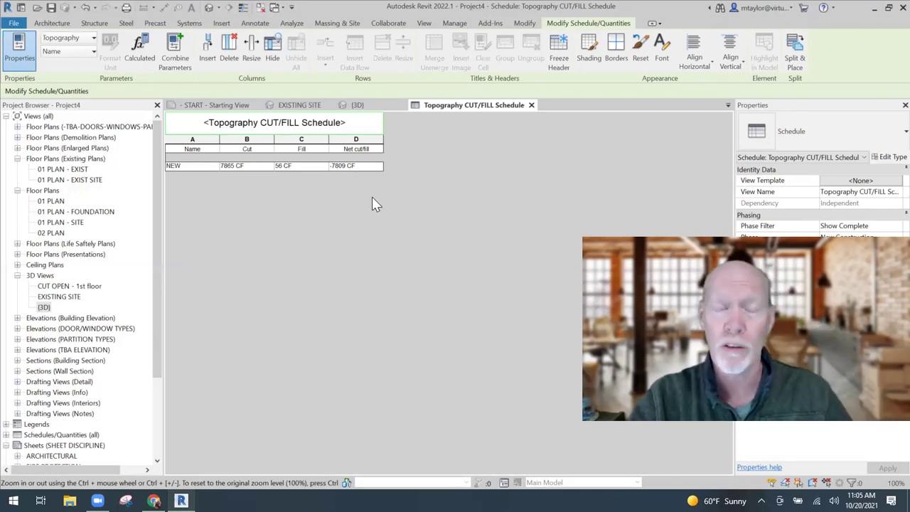
{"action": "left_click", "coordinate": [355, 106]}
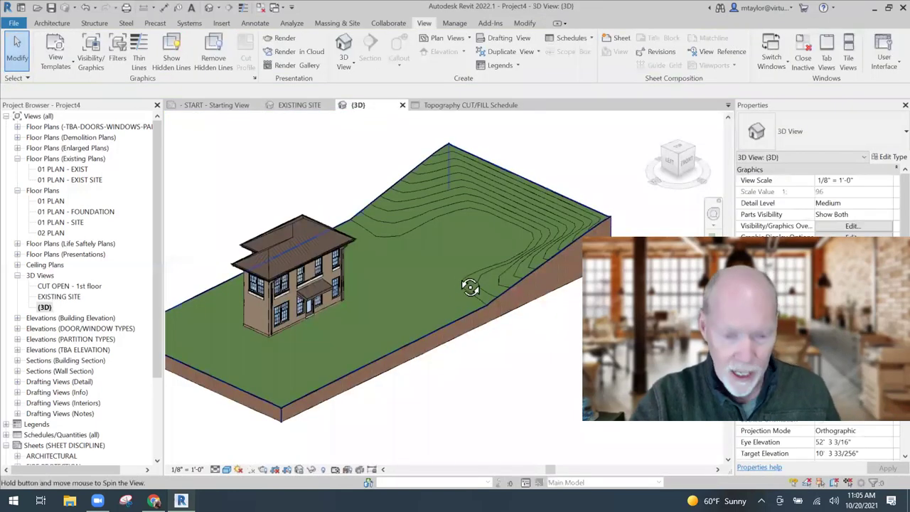
{"action": "middle_click_drag", "start_coordinate": [470, 288], "coordinate": [442, 270], "text": "shift"}
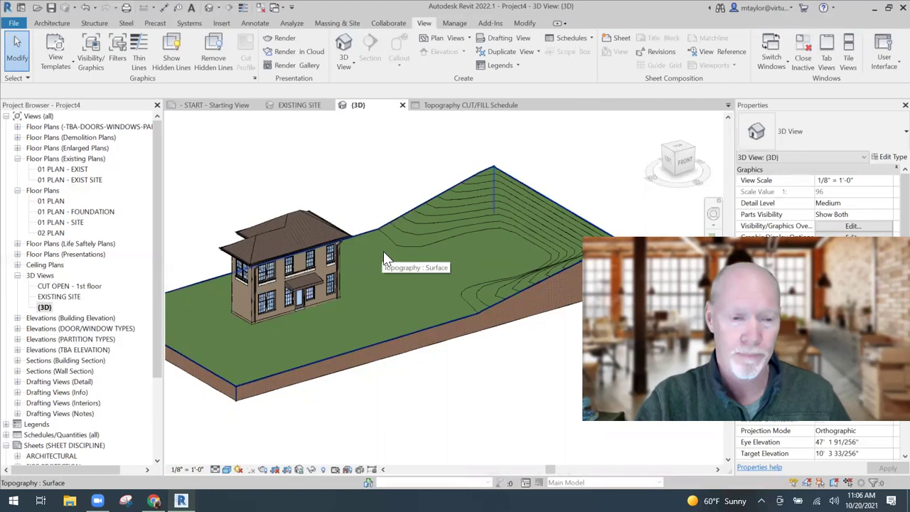
- Reopen the NEW toposurface for surface editing in the {3D} view, seen from the top
{"action": "left_click", "coordinate": [679, 152]}
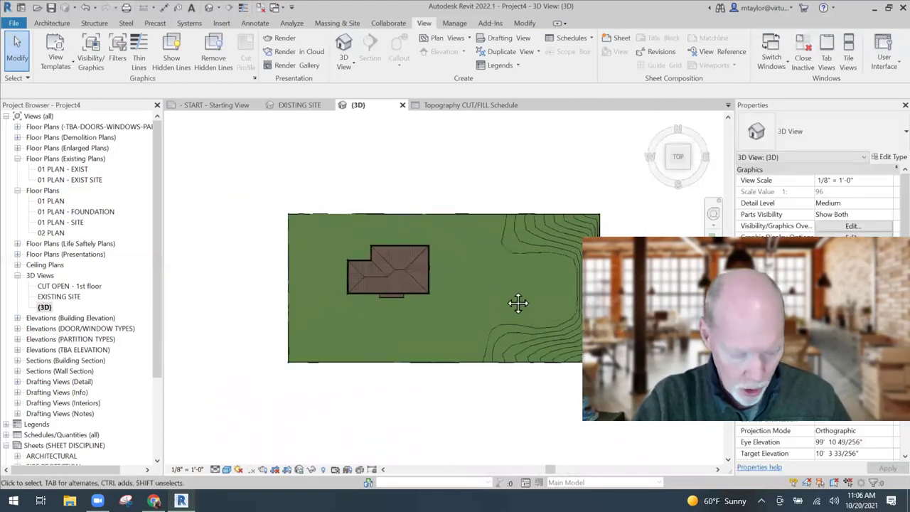
{"action": "middle_click_drag", "start_coordinate": [517, 304], "coordinate": [506, 263]}
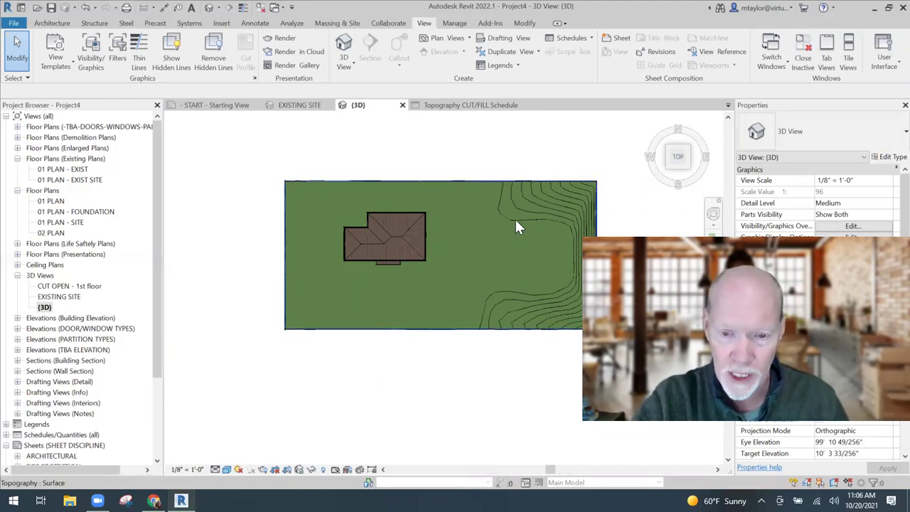
{"action": "left_click", "coordinate": [506, 244]}
{"action": "middle_click_drag", "start_coordinate": [461, 268], "coordinate": [462, 242]}
{"action": "double_click", "coordinate": [452, 250]}
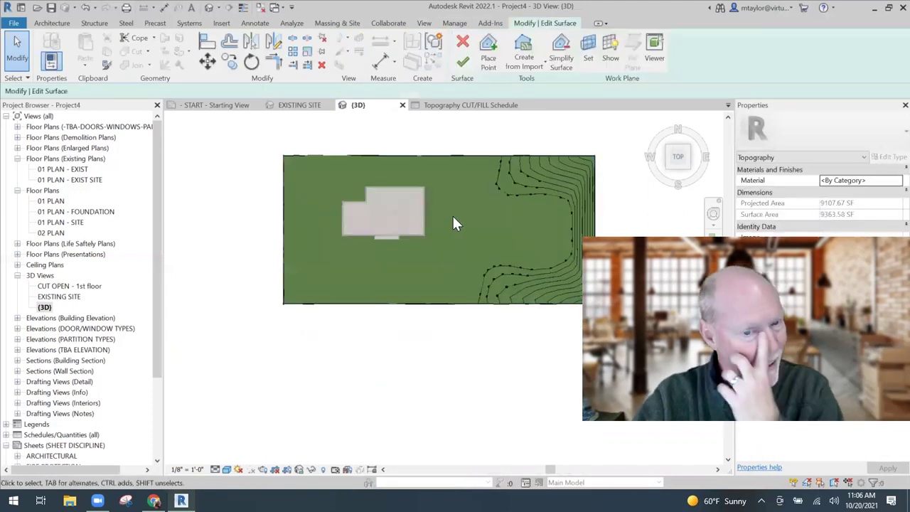
{"action": "left_click_drag", "start_coordinate": [266, 138], "coordinate": [303, 177]}
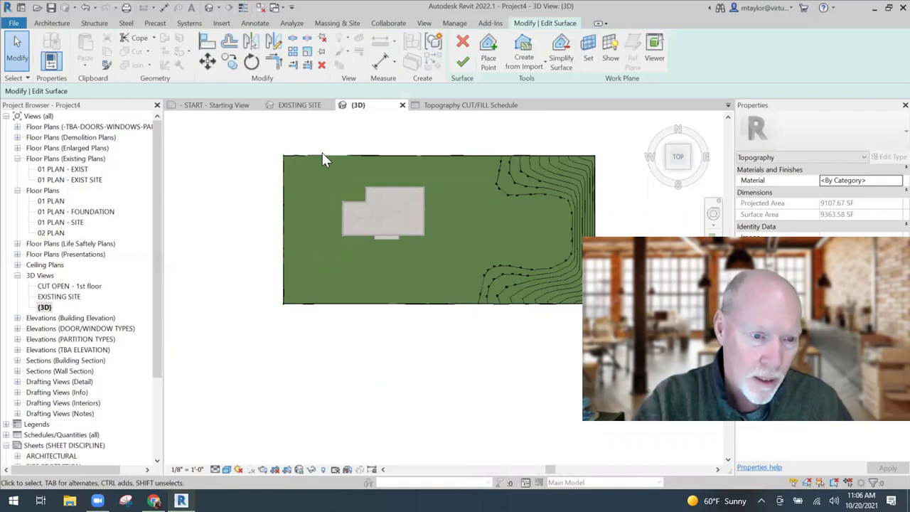
- Place surface points at absolute elevation 6' in a long, narrow north-south loop between the house and the site's west edge
{"action": "left_click", "coordinate": [488, 52]}
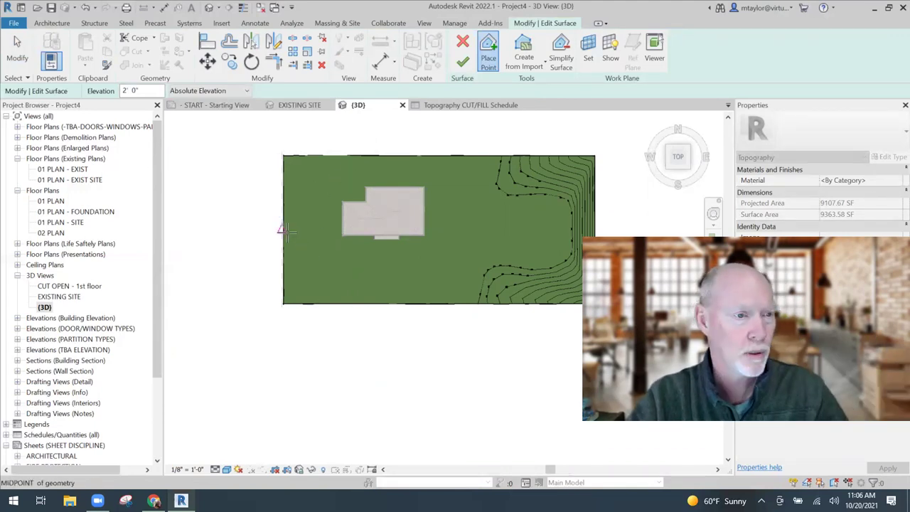
{"action": "left_click_drag", "start_coordinate": [146, 93], "coordinate": [122, 91]}
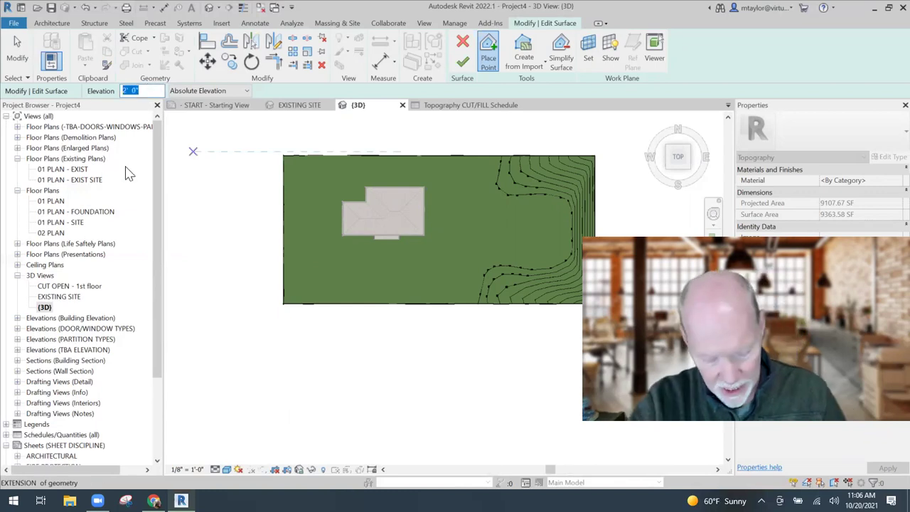
{"action": "type", "text": "6"}
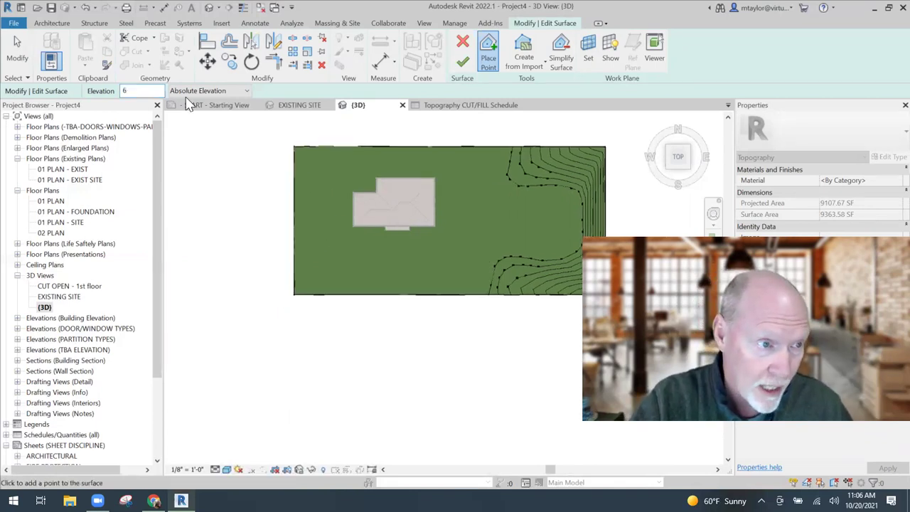
{"action": "scroll", "coordinate": [339, 181], "scroll_direction": "up", "scroll_amount": 2}
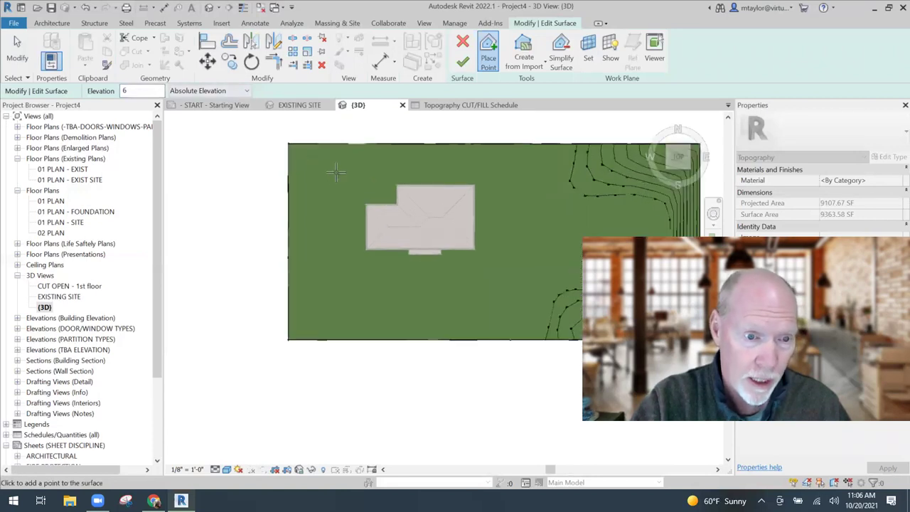
{"action": "left_click", "coordinate": [337, 173]}
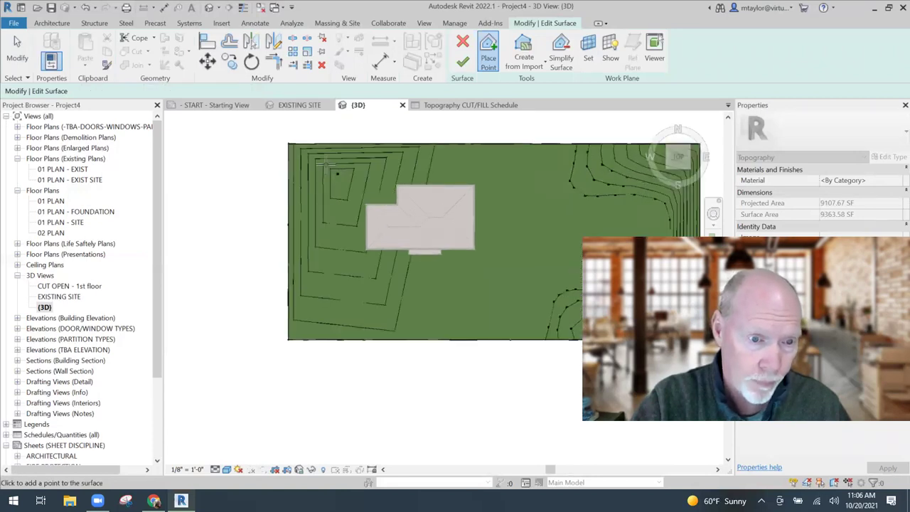
{"action": "left_click", "coordinate": [317, 203]}
{"action": "left_click", "coordinate": [314, 230]}
{"action": "left_click", "coordinate": [313, 251]}
{"action": "left_click", "coordinate": [313, 270]}
{"action": "left_click", "coordinate": [312, 287]}
{"action": "left_click", "coordinate": [311, 305]}
{"action": "left_click", "coordinate": [316, 316]}
{"action": "left_click", "coordinate": [323, 318]}
{"action": "left_click", "coordinate": [329, 318]}
{"action": "left_click", "coordinate": [336, 314]}
{"action": "left_click", "coordinate": [337, 307]}
{"action": "left_click", "coordinate": [335, 291]}
{"action": "left_click", "coordinate": [334, 273]}
{"action": "left_click", "coordinate": [334, 254]}
{"action": "left_click", "coordinate": [330, 235]}
{"action": "left_click", "coordinate": [327, 217]}
{"action": "left_click", "coordinate": [327, 202]}
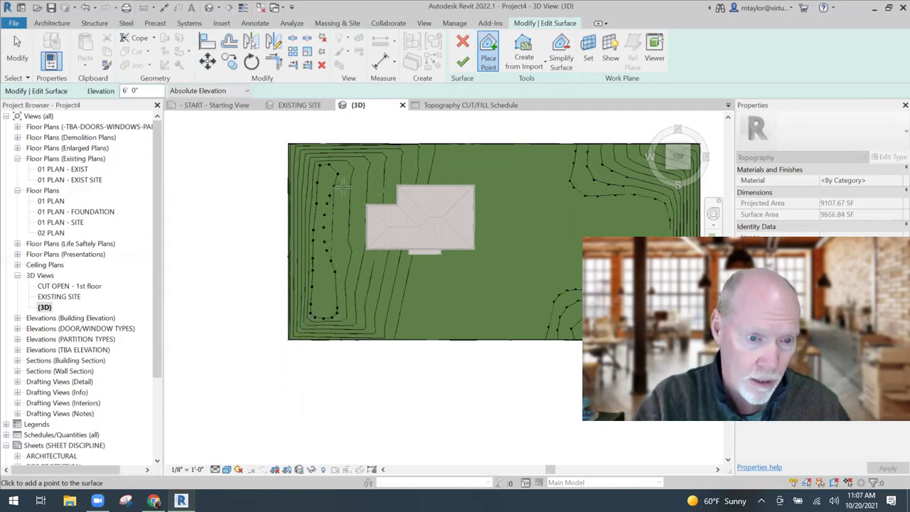
{"action": "scroll", "coordinate": [351, 260], "scroll_direction": "up", "scroll_amount": 1}
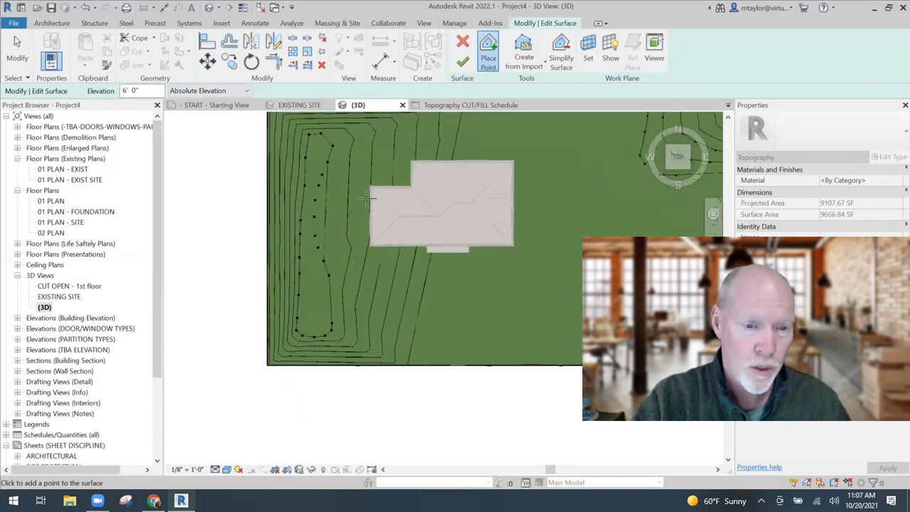
{"action": "scroll", "coordinate": [354, 178], "scroll_direction": "down", "scroll_amount": 1}
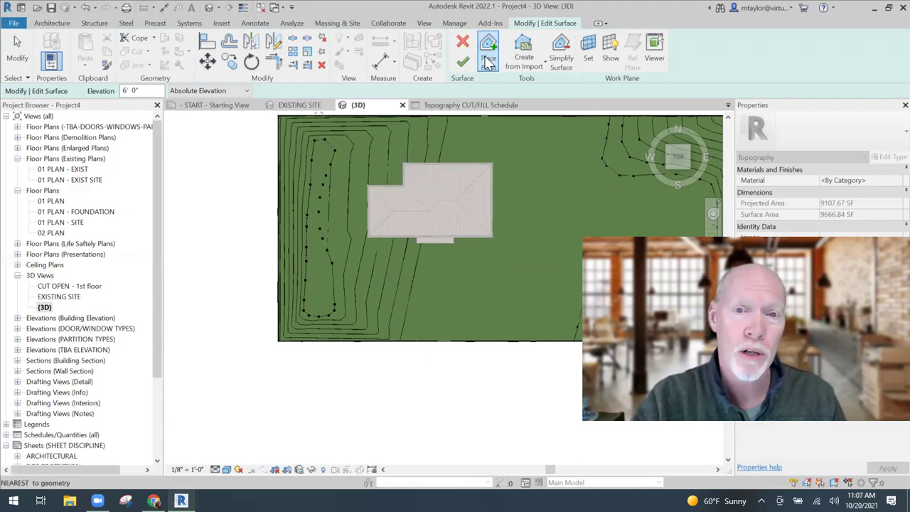
- Place surface points at absolute elevation 0' in a curve around the house's west side, from its north side to the southwest
{"action": "left_click_drag", "start_coordinate": [146, 90], "coordinate": [101, 96]}
{"action": "type", "text": "0"}
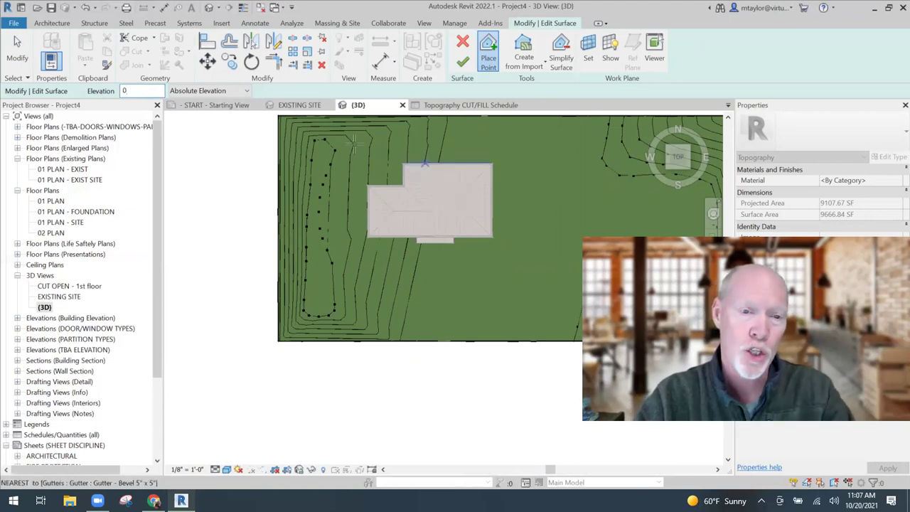
{"action": "left_click", "coordinate": [418, 145]}
{"action": "left_click", "coordinate": [392, 155]}
{"action": "left_click", "coordinate": [373, 158]}
{"action": "left_click", "coordinate": [367, 170]}
{"action": "left_click", "coordinate": [352, 194]}
{"action": "left_click", "coordinate": [353, 214]}
{"action": "left_click", "coordinate": [358, 250]}
{"action": "left_click", "coordinate": [374, 269]}
{"action": "left_click", "coordinate": [383, 287]}
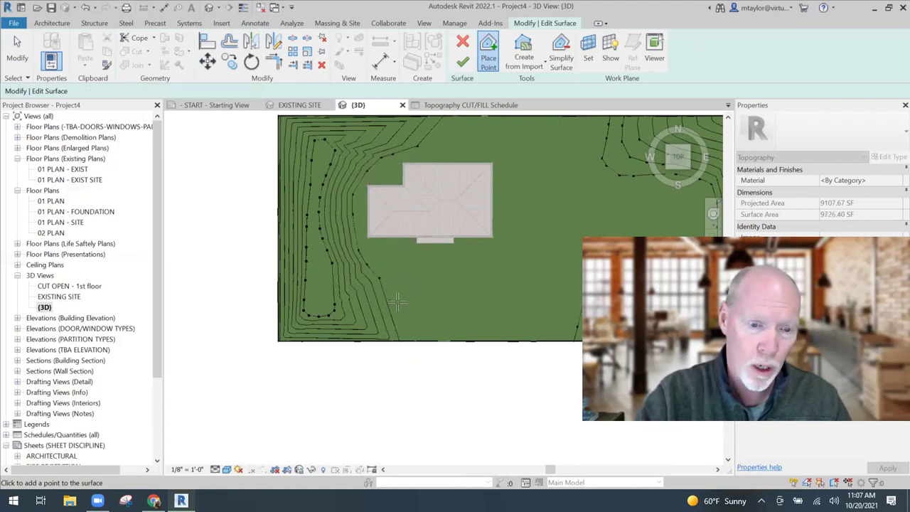
- Delete the uneven interior points off the house's northwest corner and add a smoother replacement point at elevation 0'
{"action": "scroll", "coordinate": [367, 177], "scroll_direction": "up", "scroll_amount": 3}
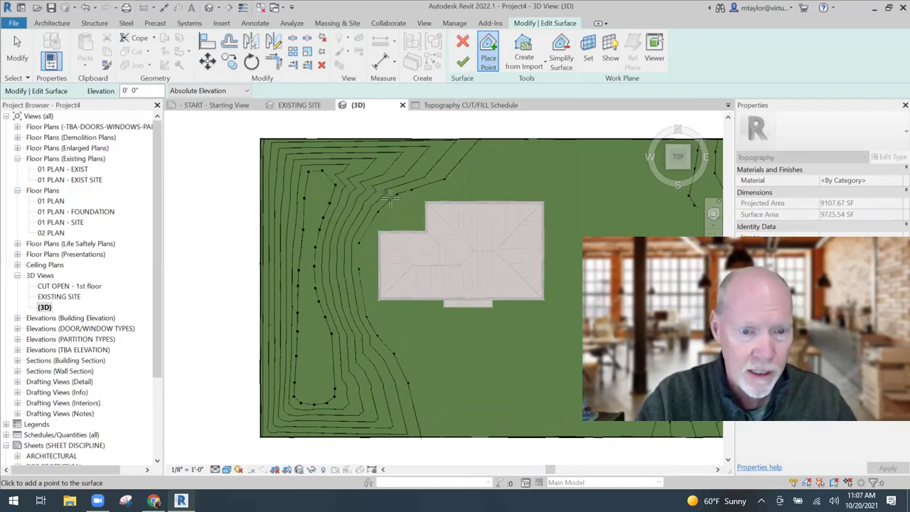
{"action": "scroll", "coordinate": [388, 195], "scroll_direction": "up", "scroll_amount": 2}
{"action": "key", "text": "Escape"}
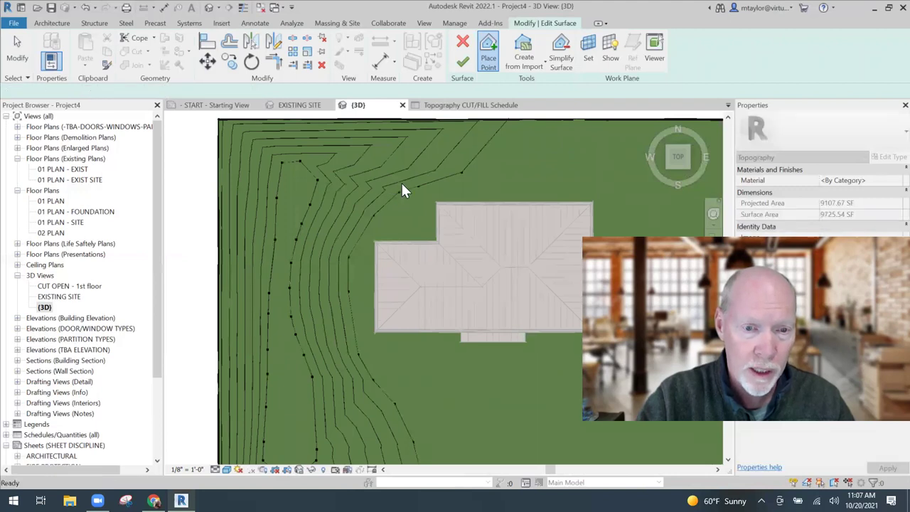
{"action": "left_click", "coordinate": [398, 192]}
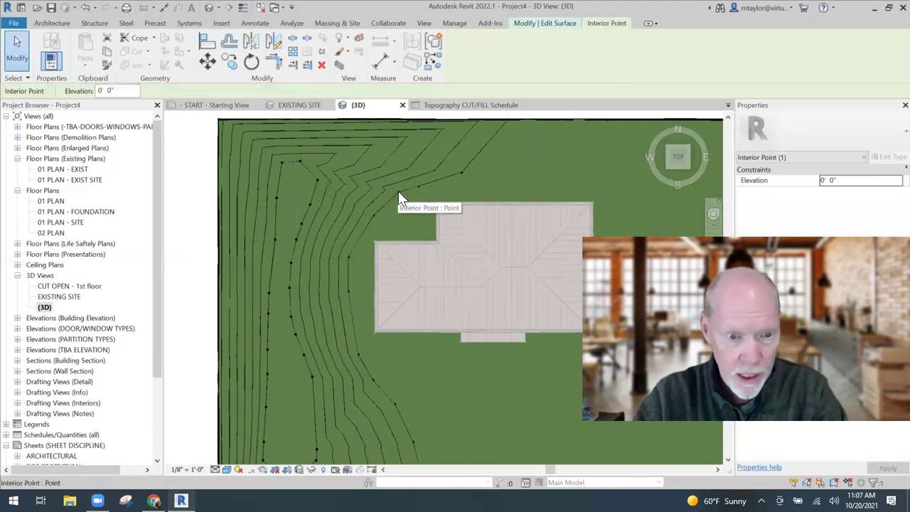
{"action": "key", "text": "Escape"}
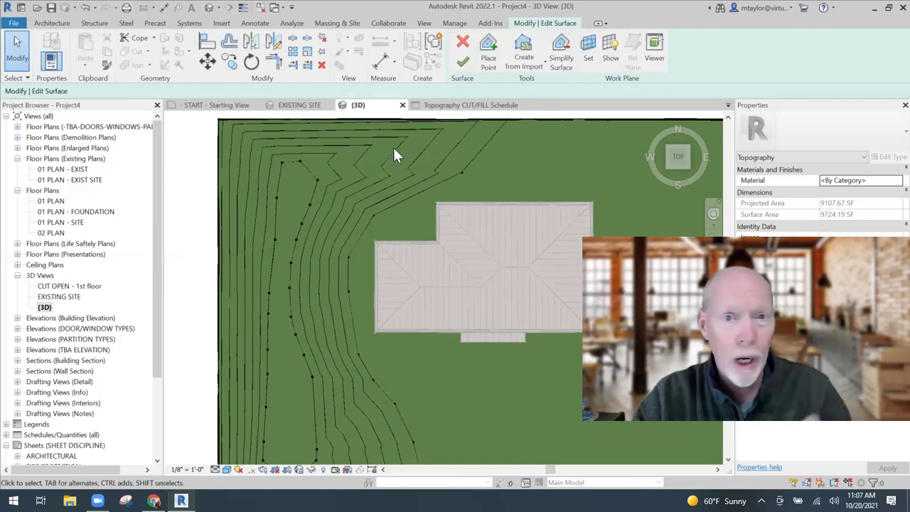
{"action": "left_click", "coordinate": [488, 56]}
{"action": "left_click", "coordinate": [428, 181]}
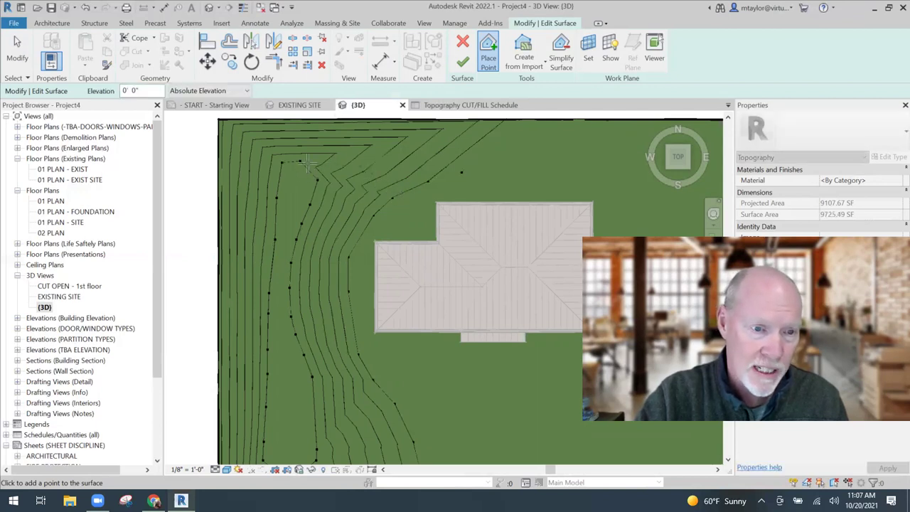
- Add a surface point at absolute elevation 6' on the northeast corner of the mound's top
{"action": "double_click", "coordinate": [142, 90]}
{"action": "type", "text": "6"}
{"action": "left_click", "coordinate": [310, 171]}
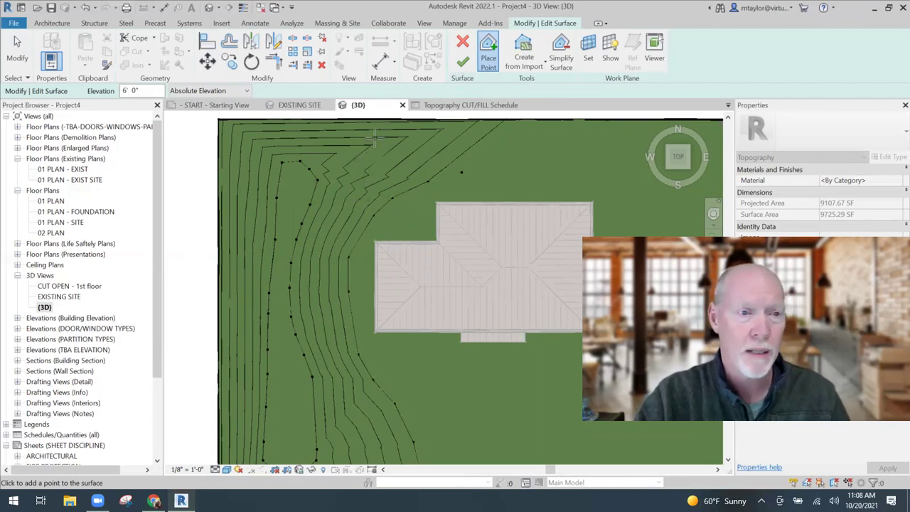
- Place points at absolute elevation 3' up the mound's northeast slope to the site's north edge, plus one just north of the mound
{"action": "double_click", "coordinate": [136, 91]}
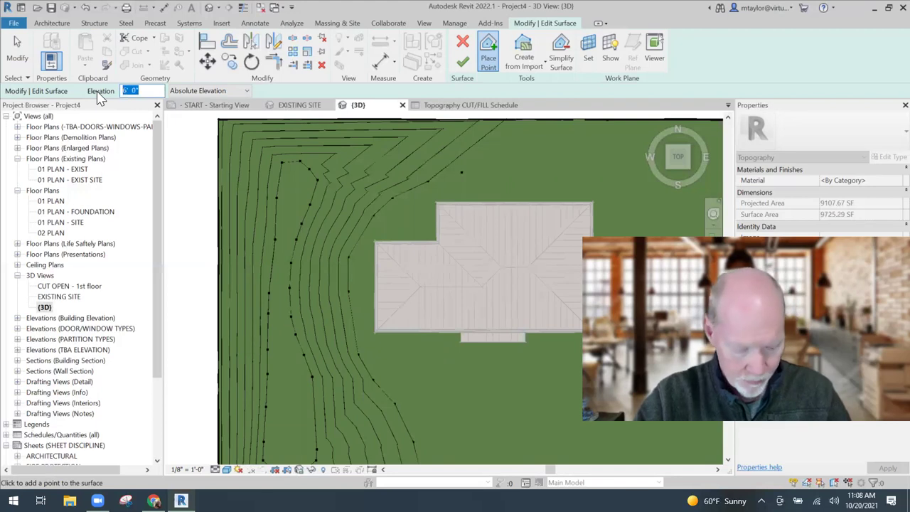
{"action": "type", "text": "3"}
{"action": "left_click", "coordinate": [361, 176]}
{"action": "left_click", "coordinate": [369, 164]}
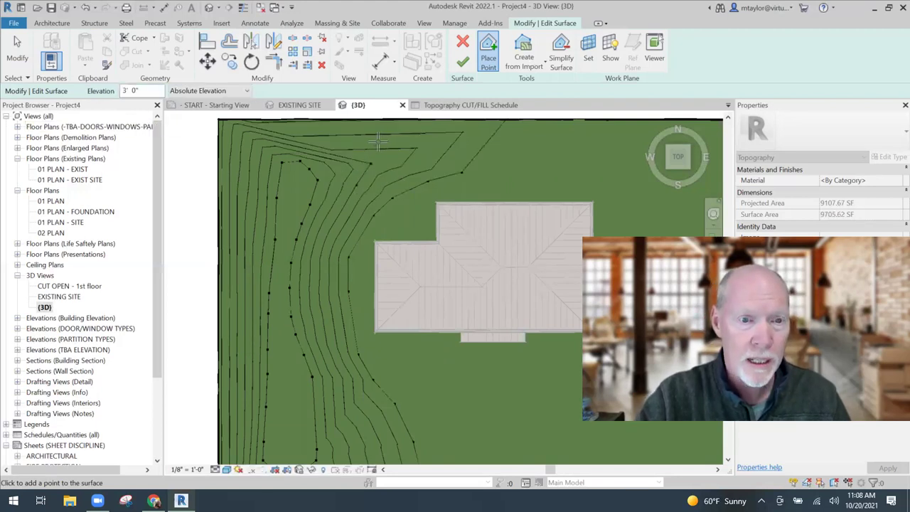
{"action": "left_click", "coordinate": [377, 141]}
{"action": "left_click", "coordinate": [390, 123]}
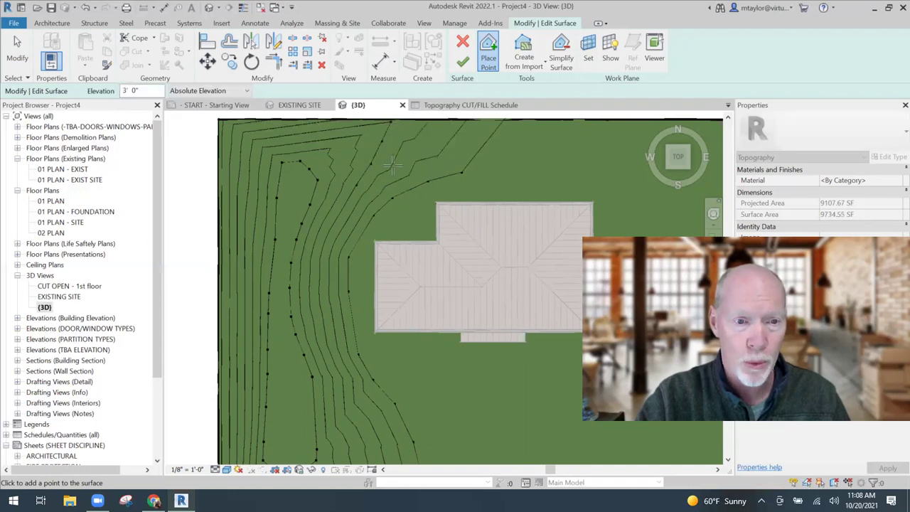
{"action": "scroll", "coordinate": [383, 187], "scroll_direction": "down", "scroll_amount": 2}
{"action": "left_click", "coordinate": [357, 142]}
- Delete the 3' point at the north end of the northeast slope's row and finish the surface edit
{"action": "key", "text": "Escape"}
{"action": "left_click", "coordinate": [389, 141]}
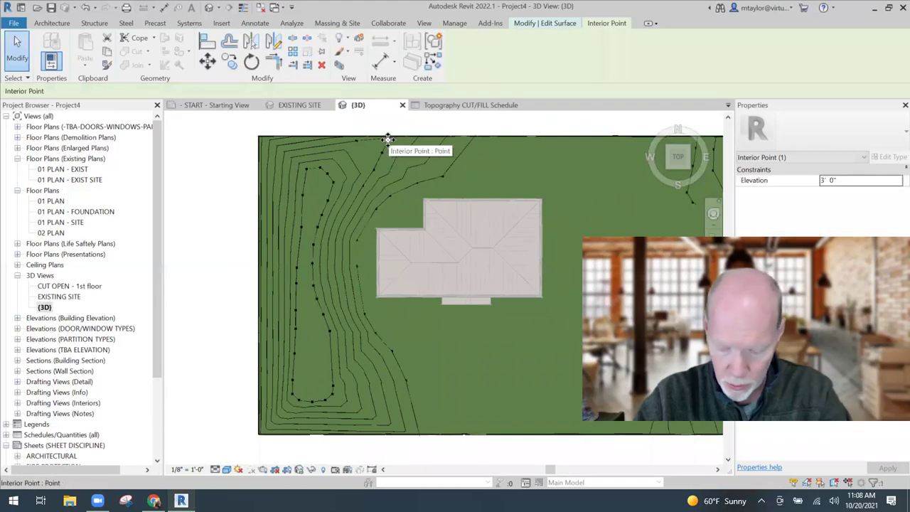
{"action": "key", "text": "Delete"}
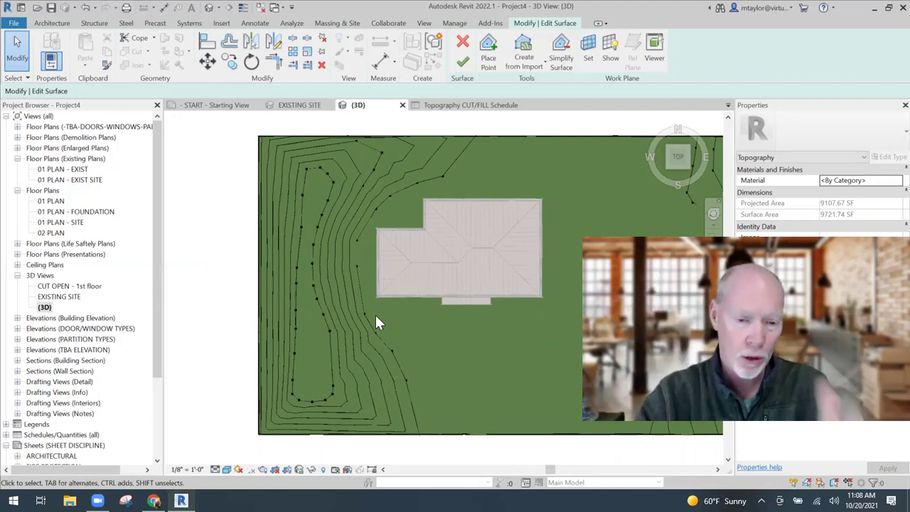
{"action": "scroll", "coordinate": [463, 353], "scroll_direction": "down", "scroll_amount": 3}
{"action": "middle_click_drag", "start_coordinate": [495, 357], "coordinate": [391, 301]}
{"action": "scroll", "coordinate": [384, 299], "scroll_direction": "down", "scroll_amount": 2}
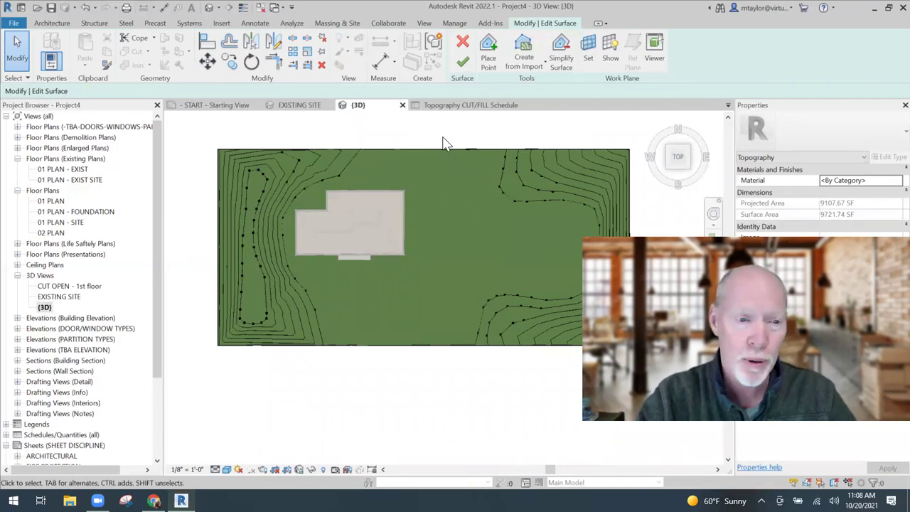
{"action": "left_click", "coordinate": [463, 62]}
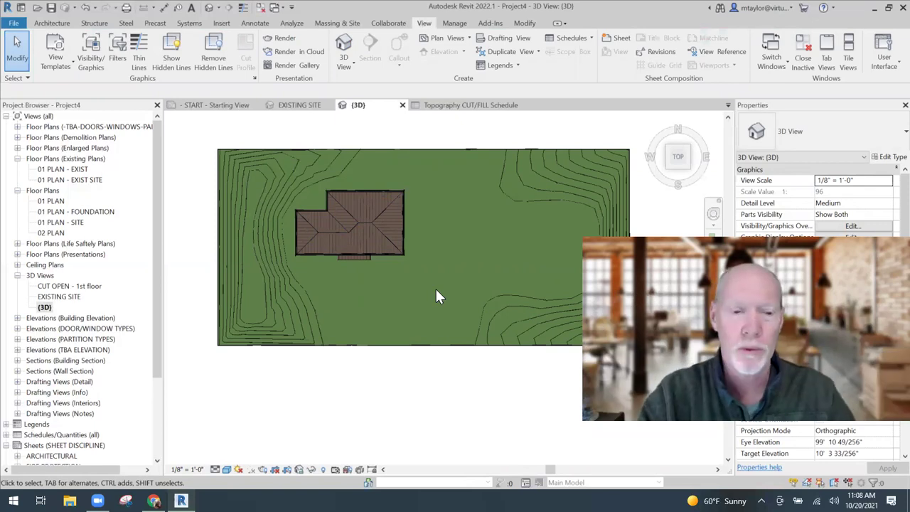
- Compare the mounded site with the EXISTING SITE view and check its volumes in the Topography CUT/FILL Schedule
{"action": "middle_click_drag", "start_coordinate": [421, 281], "coordinate": [405, 281]}
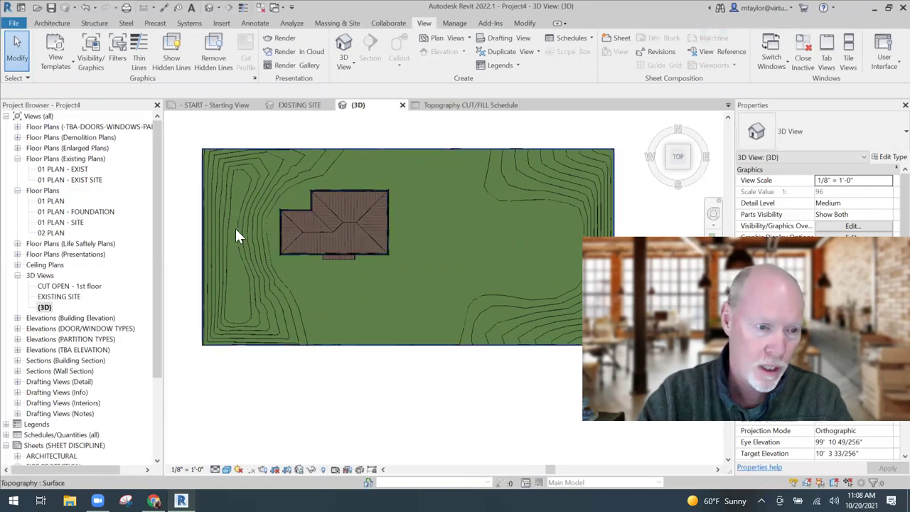
{"action": "left_click", "coordinate": [297, 105]}
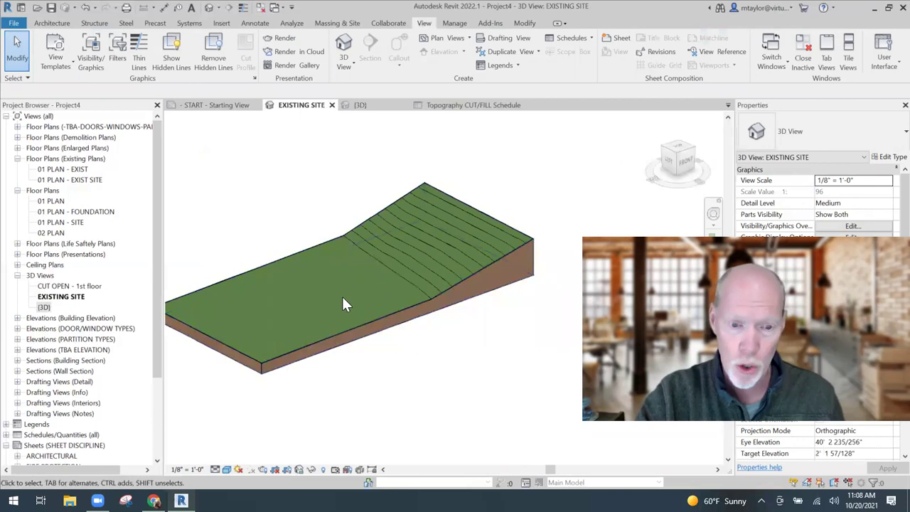
{"action": "left_click", "coordinate": [362, 107]}
{"action": "middle_click_drag", "start_coordinate": [384, 362], "coordinate": [262, 268], "text": "shift"}
{"action": "scroll", "coordinate": [261, 269], "scroll_direction": "up", "scroll_amount": 2}
{"action": "middle_click_drag", "start_coordinate": [328, 255], "coordinate": [453, 261], "text": "shift"}
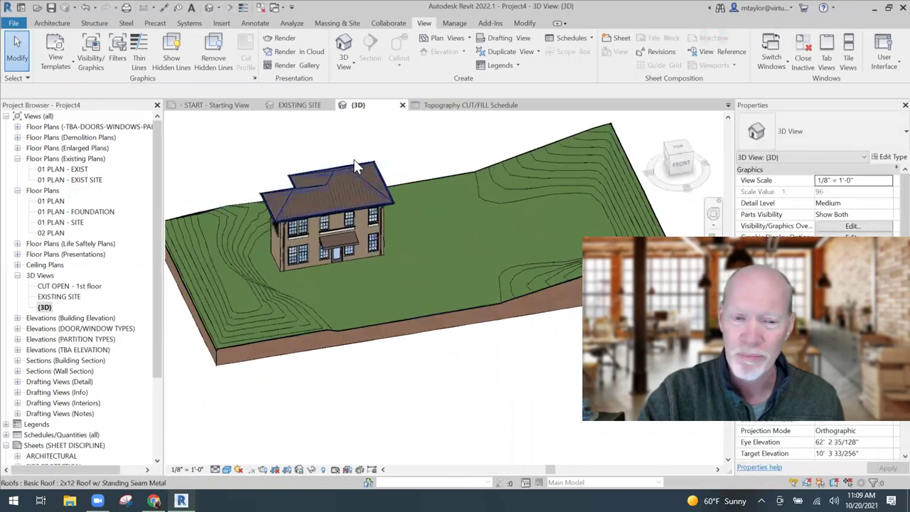
{"action": "left_click", "coordinate": [476, 106]}
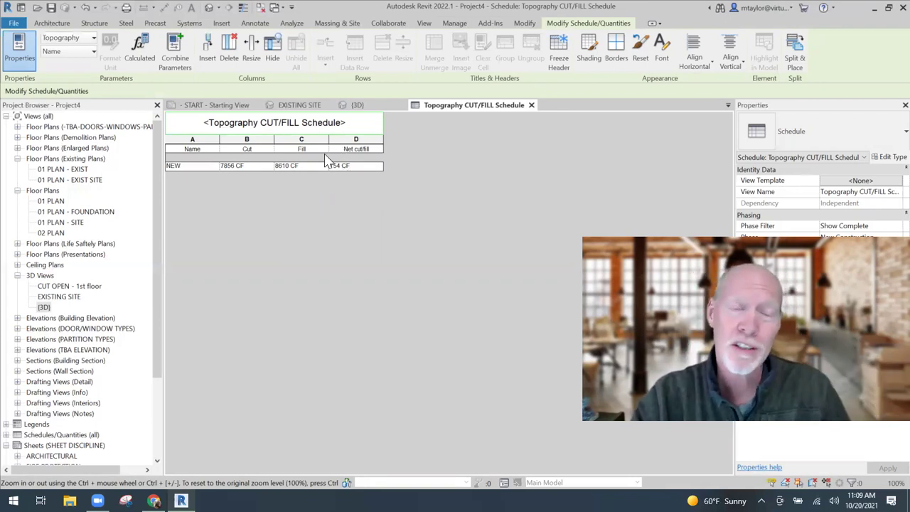
- Return to the {3D} view, look from the top and reopen the NEW toposurface for surface editing
{"action": "left_click", "coordinate": [354, 105]}
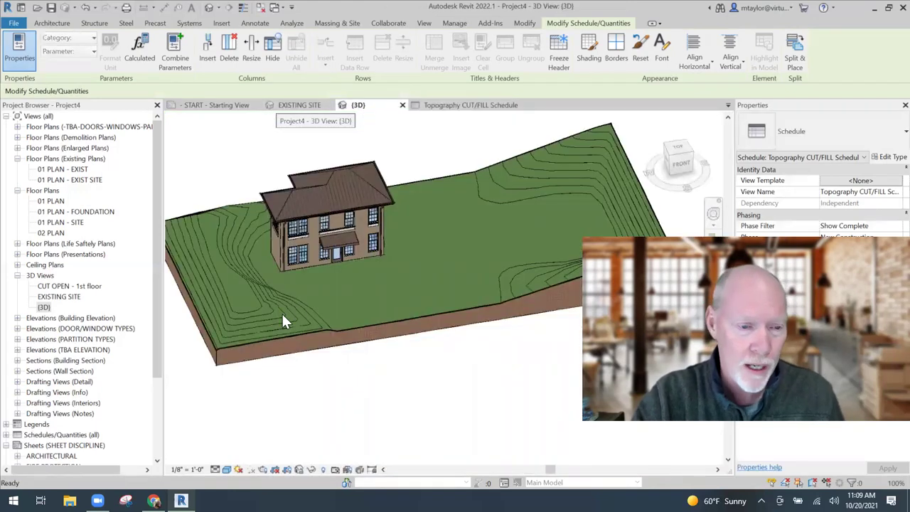
{"action": "left_click", "coordinate": [679, 154]}
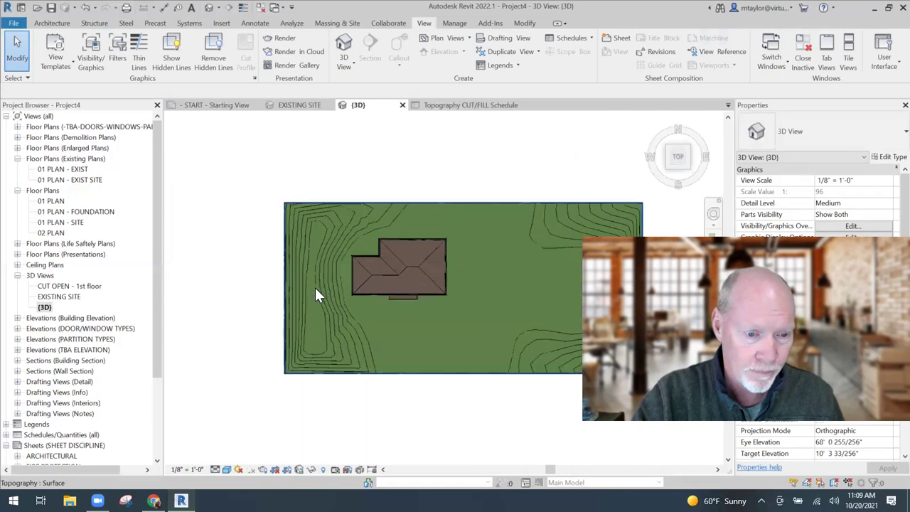
{"action": "left_click", "coordinate": [332, 239]}
{"action": "left_click", "coordinate": [463, 53]}
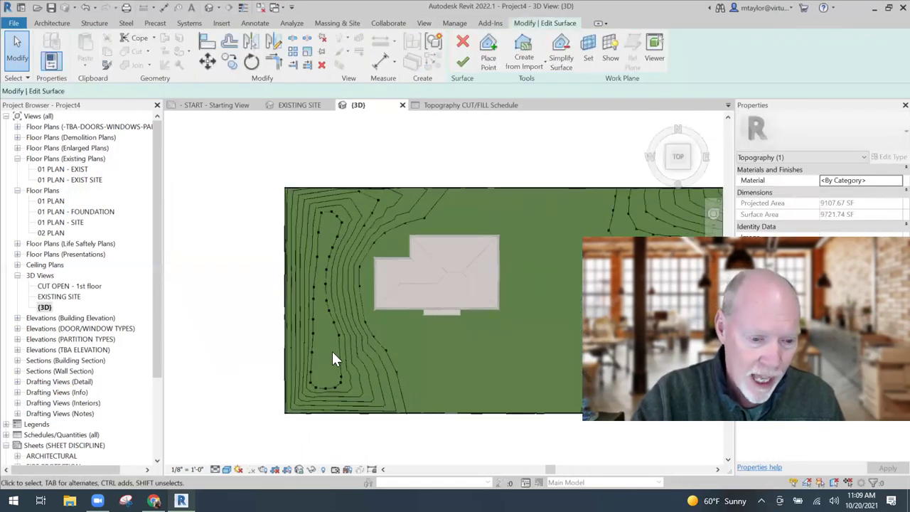
- Nudge the 6' points at the south end of the mound's top northward and check the cut and fill volumes
{"action": "middle_click_drag", "start_coordinate": [332, 351], "coordinate": [336, 314]}
{"action": "scroll", "coordinate": [320, 327], "scroll_direction": "up", "scroll_amount": 2}
{"action": "mouse_move", "coordinate": [318, 344]}
{"action": "left_mouse_down"}
{"action": "mouse_move", "coordinate": [374, 356]}
{"action": "mouse_move", "coordinate": [408, 348]}
{"action": "left_mouse_up"}
{"action": "key", "text": "Up"}
{"action": "key", "text": "Up"}
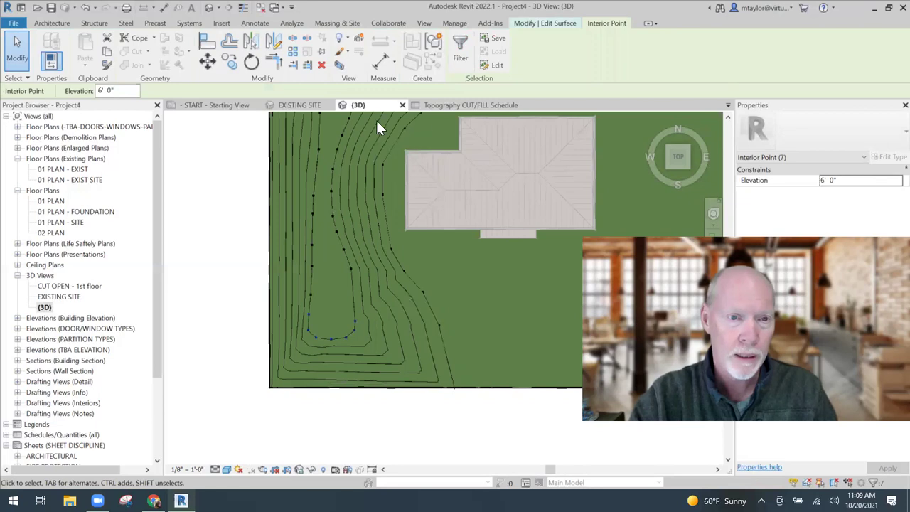
{"action": "left_click", "coordinate": [440, 105]}
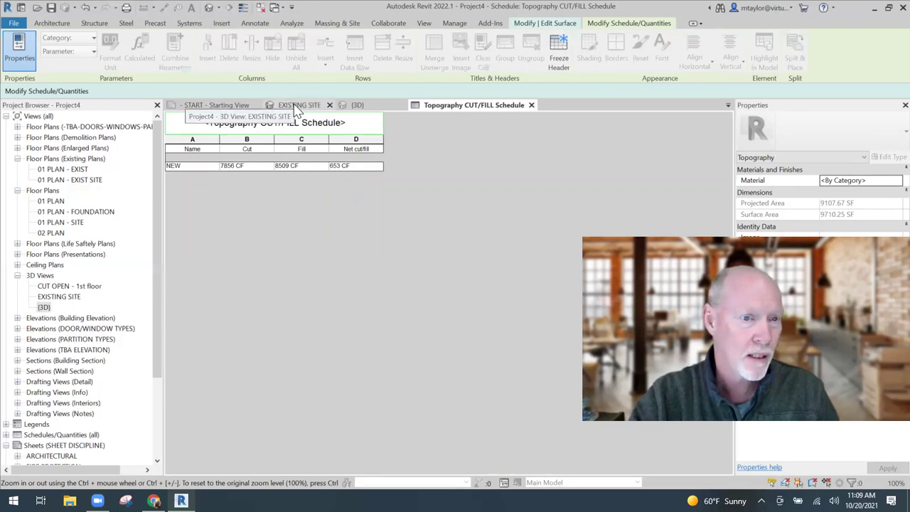
- Set the elevation of all the points outlining the mound's top to 5' and recheck the Topography CUT/FILL Schedule
{"action": "left_click", "coordinate": [364, 106]}
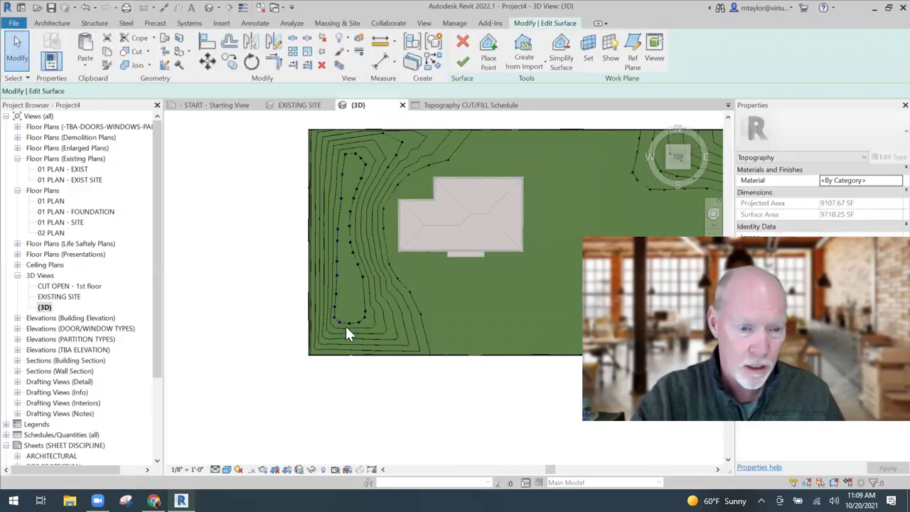
{"action": "left_click_drag", "start_coordinate": [128, 90], "coordinate": [81, 91]}
{"action": "type", "text": "5"}
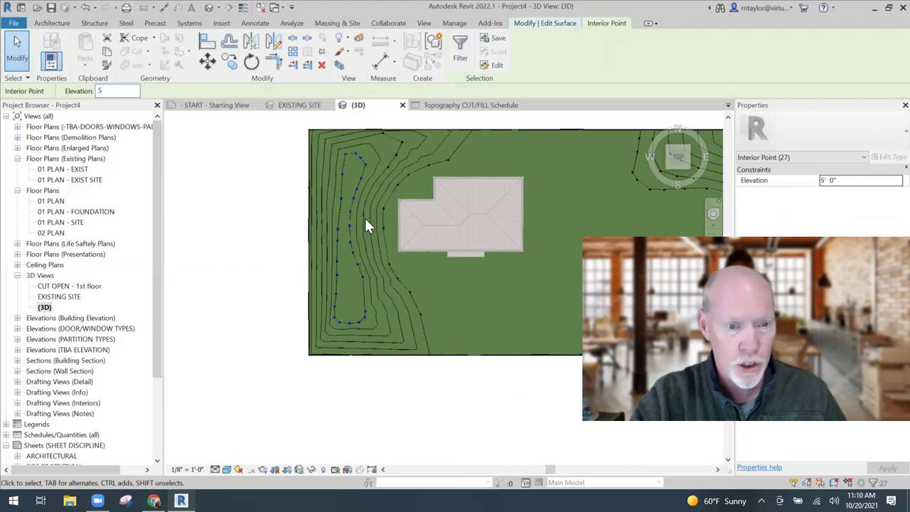
{"action": "left_click", "coordinate": [346, 184]}
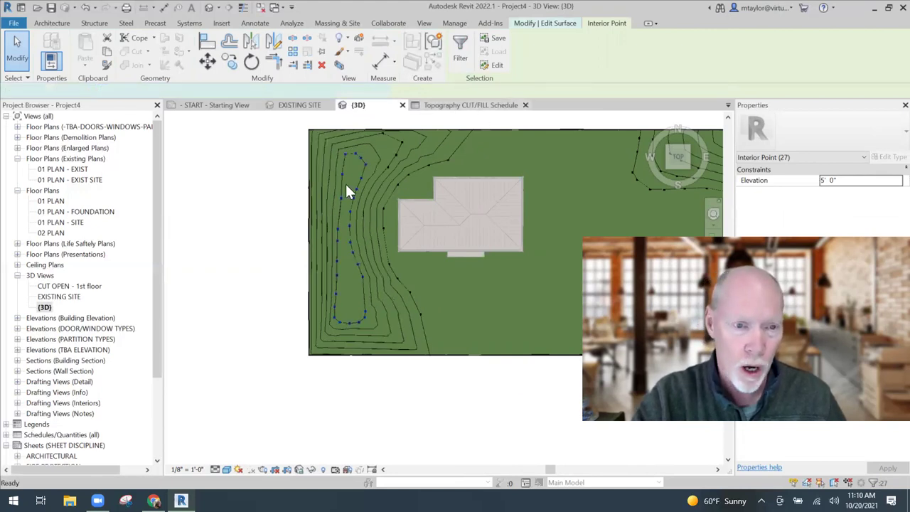
{"action": "key", "text": "ctrl+Tab"}
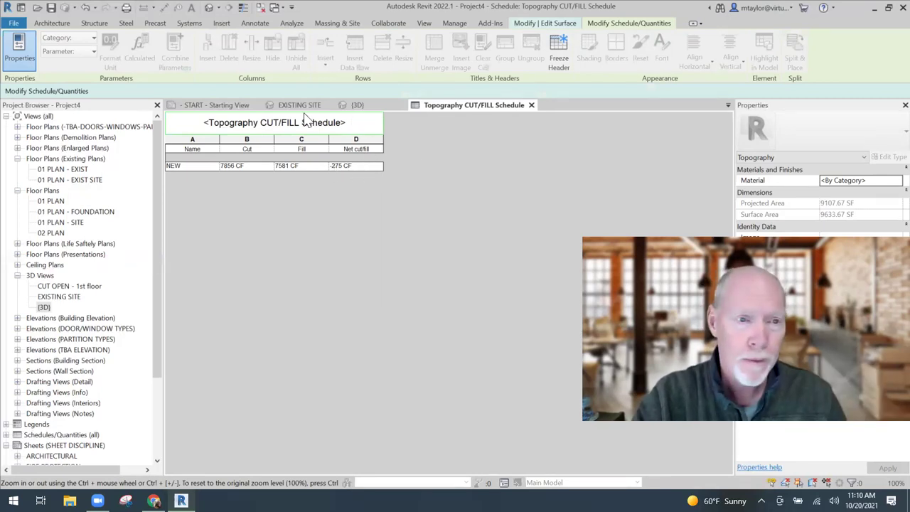
- Set the elevation of the points around the northern half of the mound's top to 6'
{"action": "left_click", "coordinate": [357, 105]}
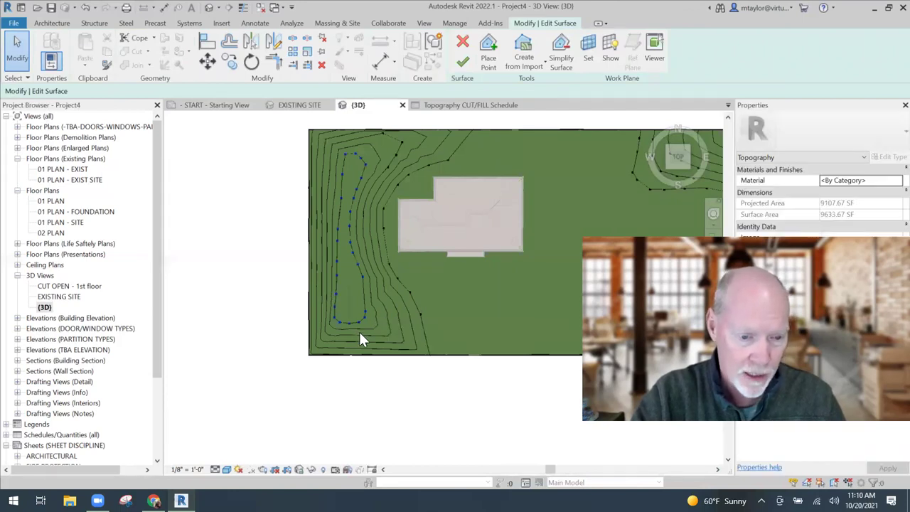
{"action": "left_click_drag", "start_coordinate": [374, 331], "coordinate": [376, 330]}
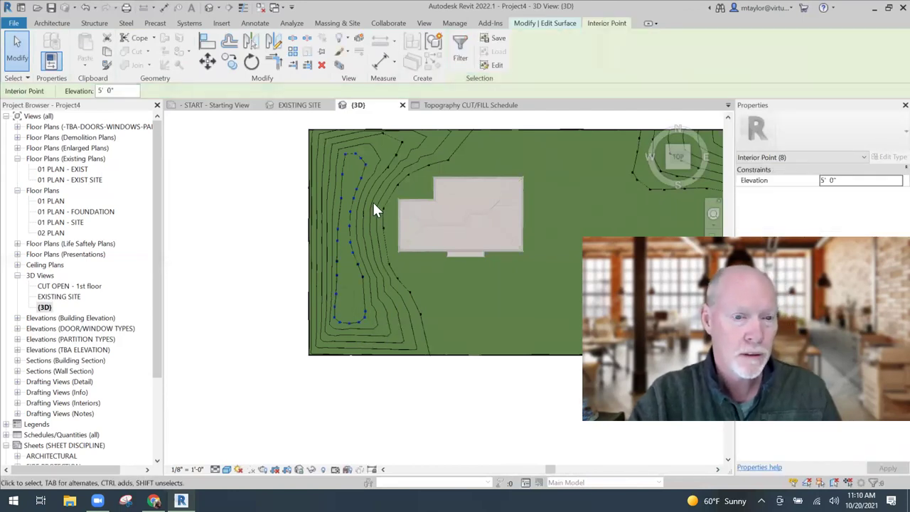
{"action": "key", "text": "Escape"}
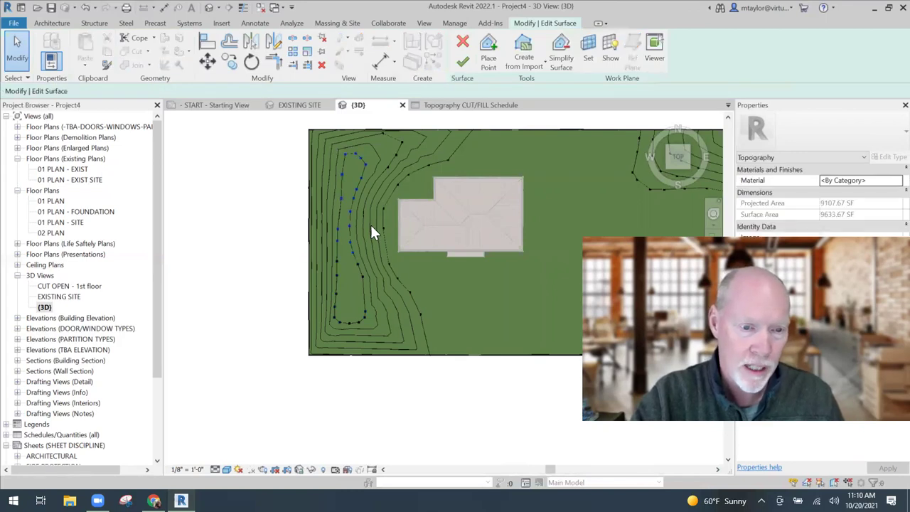
{"action": "left_click", "coordinate": [371, 226]}
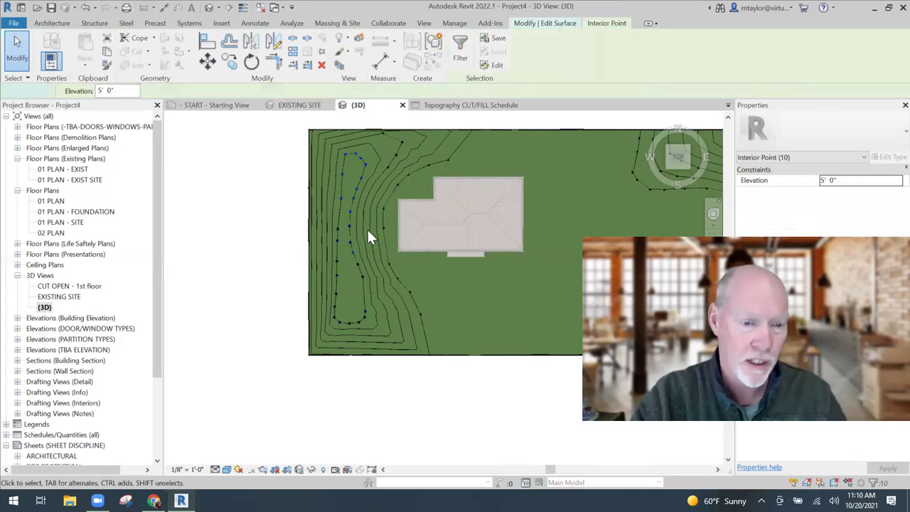
{"action": "key", "text": "Escape"}
{"action": "middle_click_drag", "start_coordinate": [312, 194], "coordinate": [328, 210], "text": "shift"}
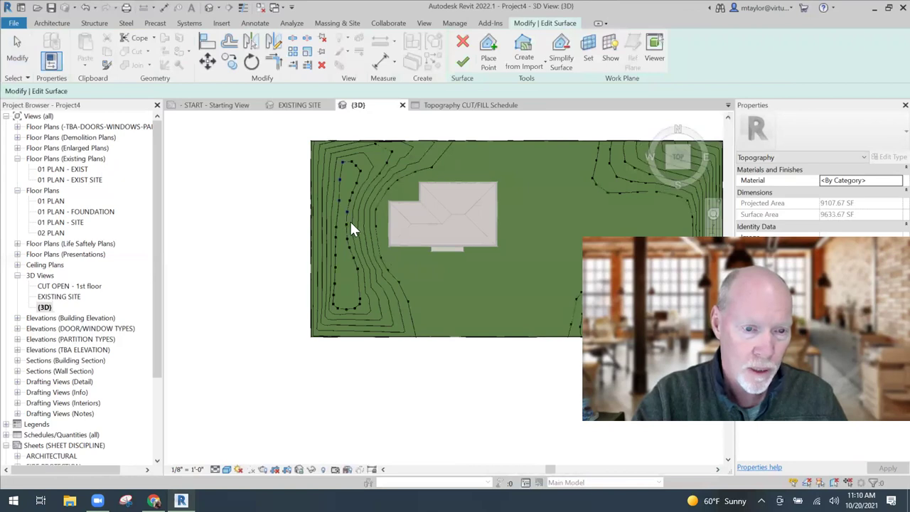
{"action": "left_click", "coordinate": [353, 220]}
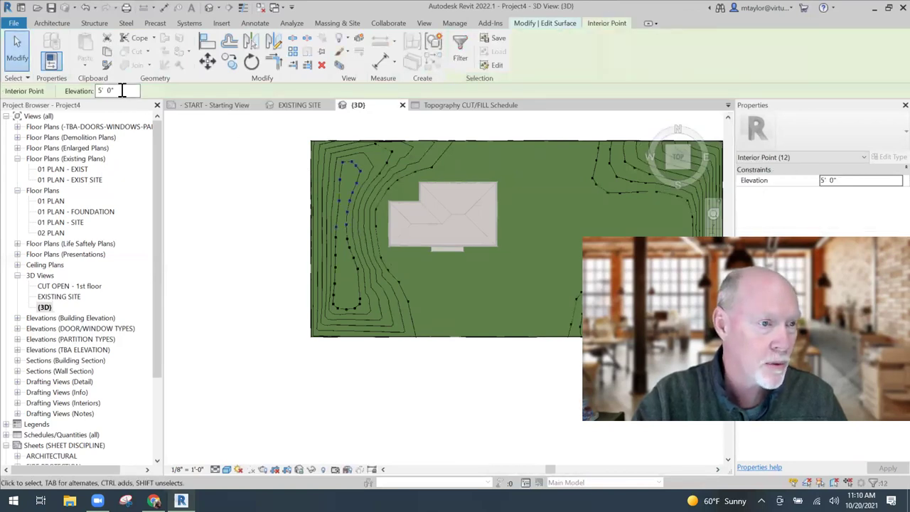
{"action": "left_click_drag", "start_coordinate": [118, 91], "coordinate": [67, 91]}
{"action": "type", "text": "6"}
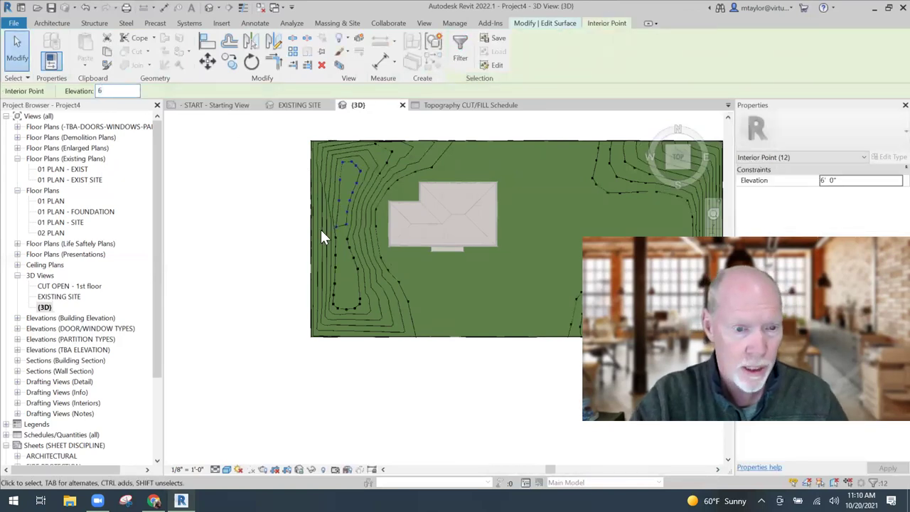
- Move the west 6' point at the south end of the mound's upper contour northward and recheck the Topography CUT/FILL Schedule
{"action": "scroll", "coordinate": [337, 231], "scroll_direction": "up", "scroll_amount": 2}
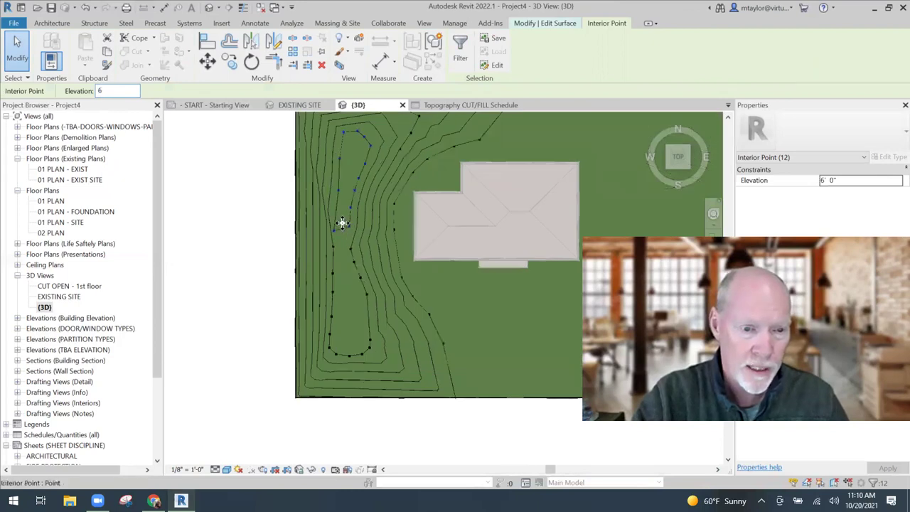
{"action": "scroll", "coordinate": [337, 232], "scroll_direction": "up", "scroll_amount": 1}
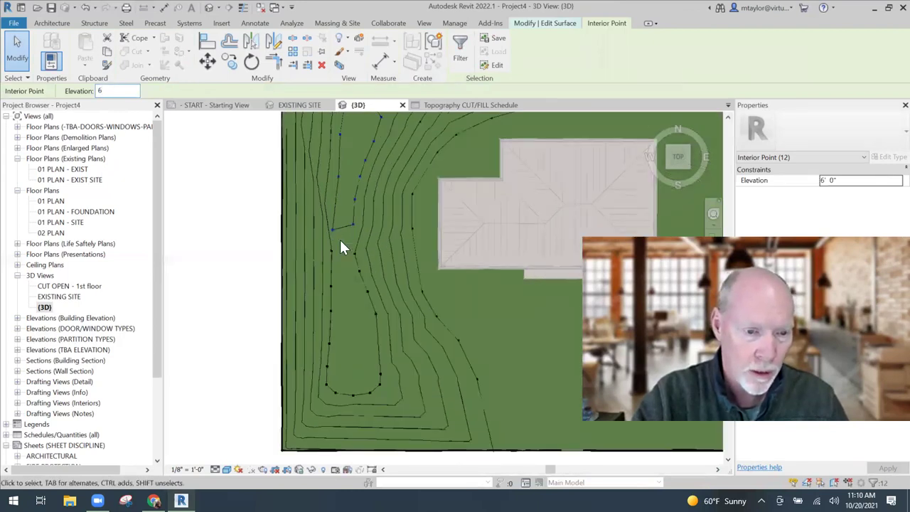
{"action": "key", "text": "Escape"}
{"action": "left_click", "coordinate": [331, 229]}
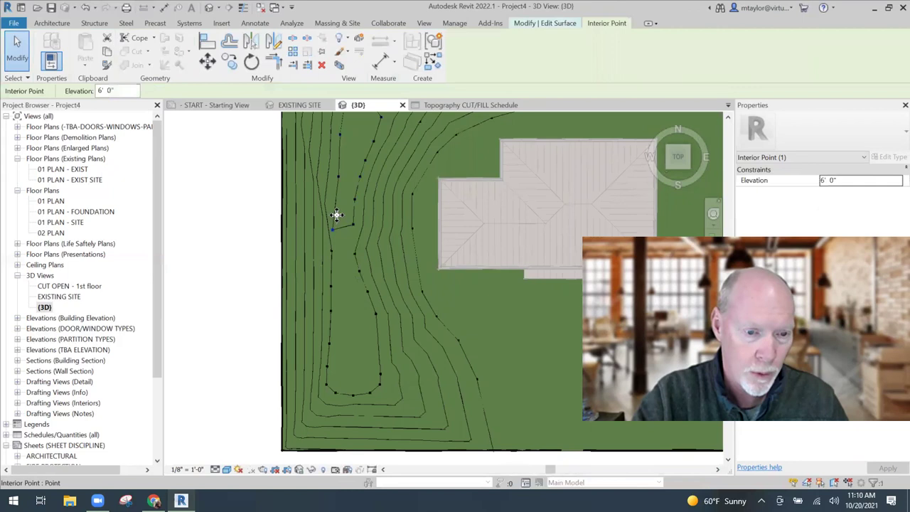
{"action": "scroll", "coordinate": [337, 208], "scroll_direction": "down", "scroll_amount": 1}
{"action": "scroll", "coordinate": [365, 250], "scroll_direction": "down", "scroll_amount": 2}
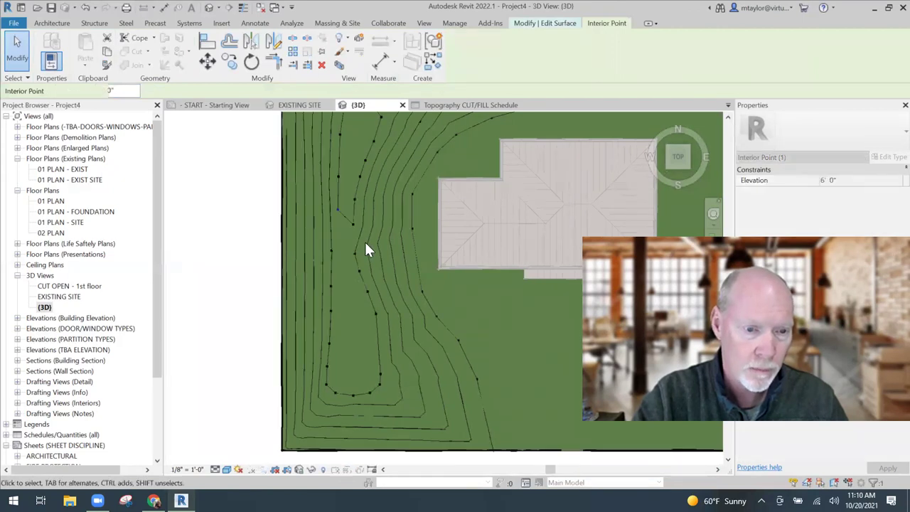
{"action": "key", "text": "Escape"}
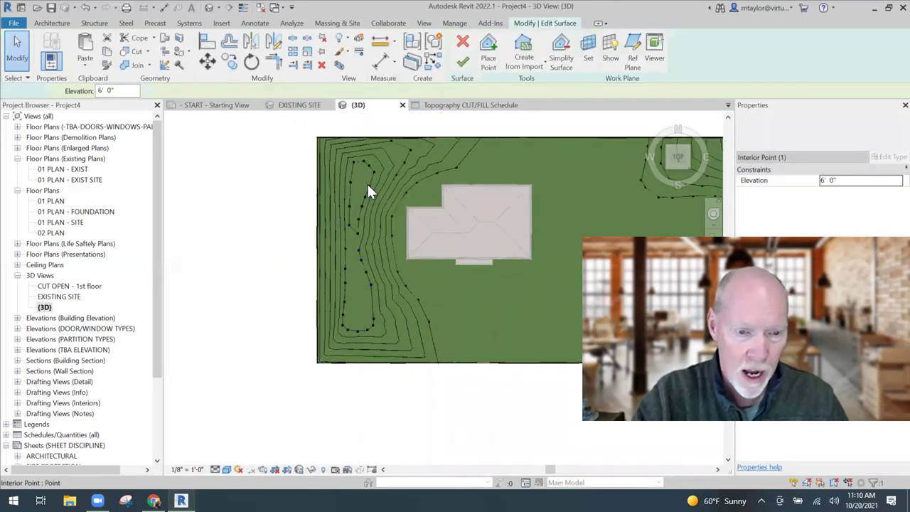
{"action": "key", "text": "Escape"}
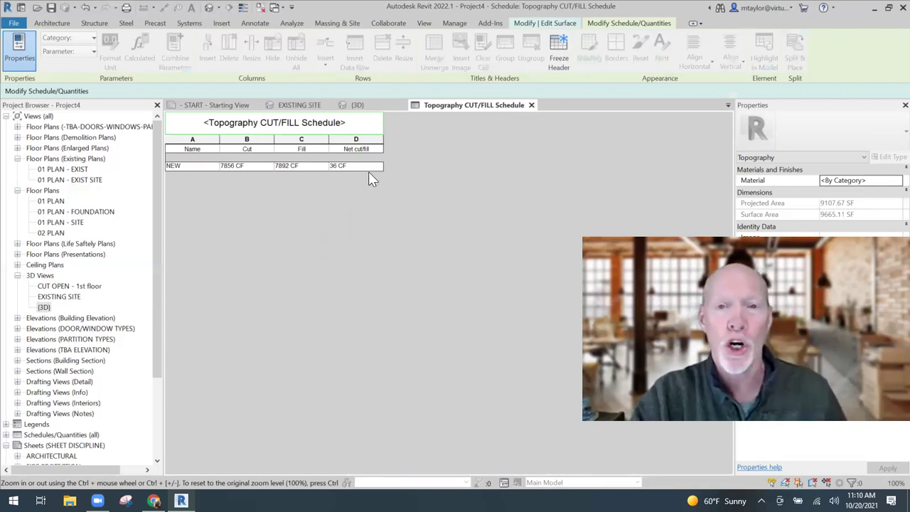
- Finish the surface edit in the {3D} view and orbit to an angled front view of the regraded site
{"action": "left_click", "coordinate": [348, 106]}
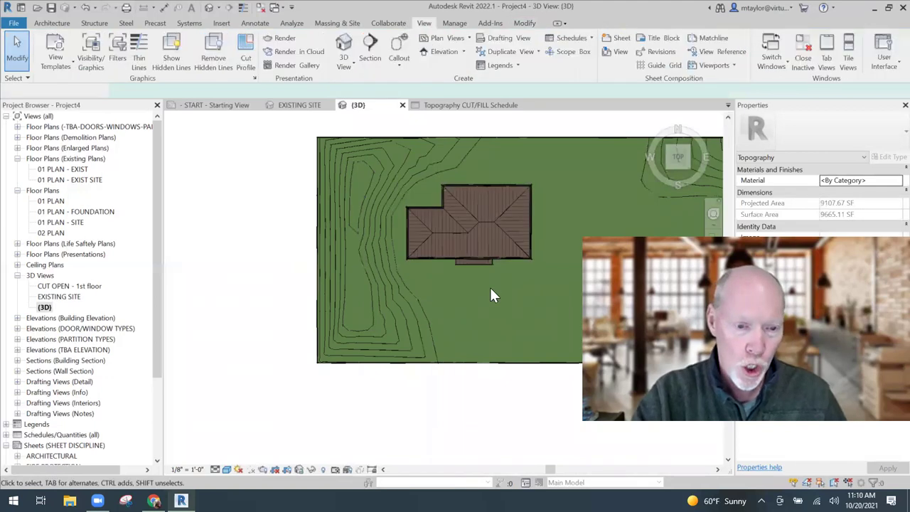
{"action": "middle_click_drag", "start_coordinate": [519, 192], "coordinate": [416, 240], "text": "shift"}
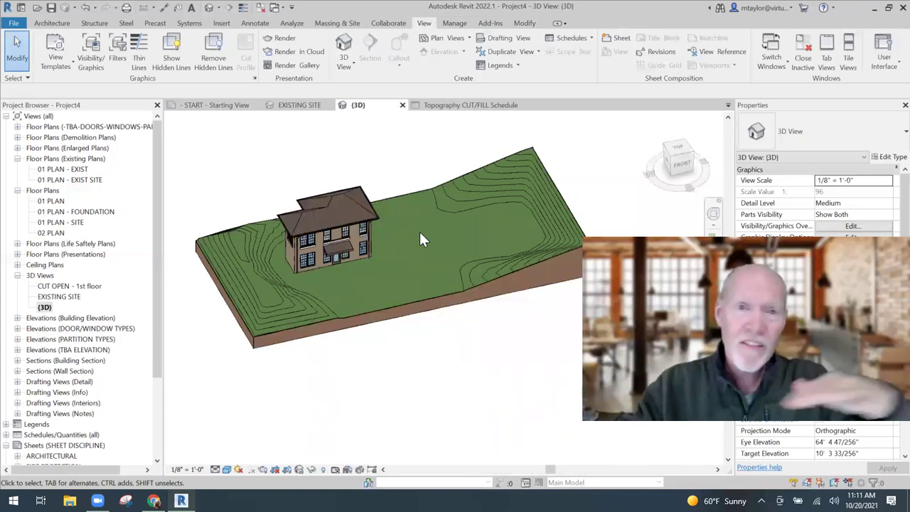
{"action": "mouse_move", "coordinate": [409, 250]}
{"action": "middle_mouse_down", "text": "shift"}
{"action": "mouse_move", "coordinate": [367, 260]}
{"action": "mouse_move", "coordinate": [459, 252]}
{"action": "mouse_move", "coordinate": [394, 235]}
{"action": "mouse_move", "coordinate": [391, 246]}
{"action": "mouse_move", "coordinate": [419, 247]}
{"action": "mouse_move", "coordinate": [406, 234]}
{"action": "middle_mouse_up", "text": "shift"}
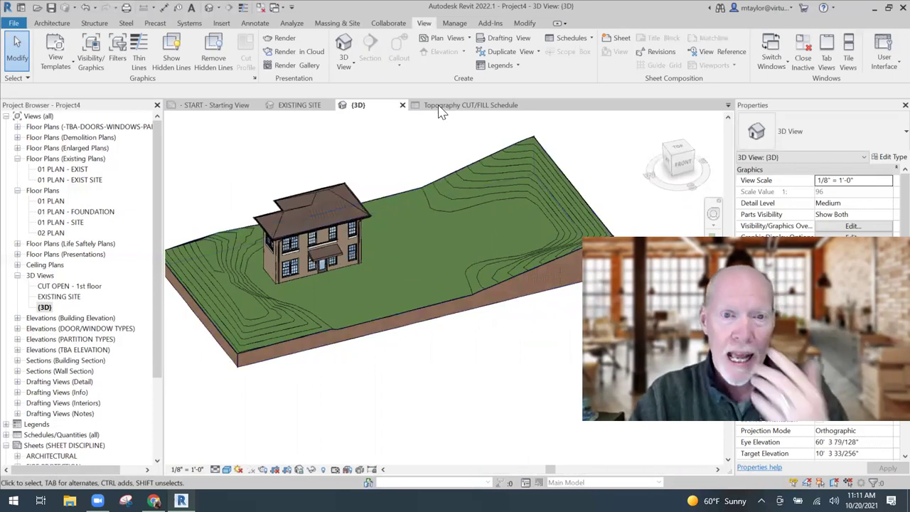
- Compare the original slope in the EXISTING SITE view with the regraded surface in the {3D} view
{"action": "left_click", "coordinate": [297, 106]}
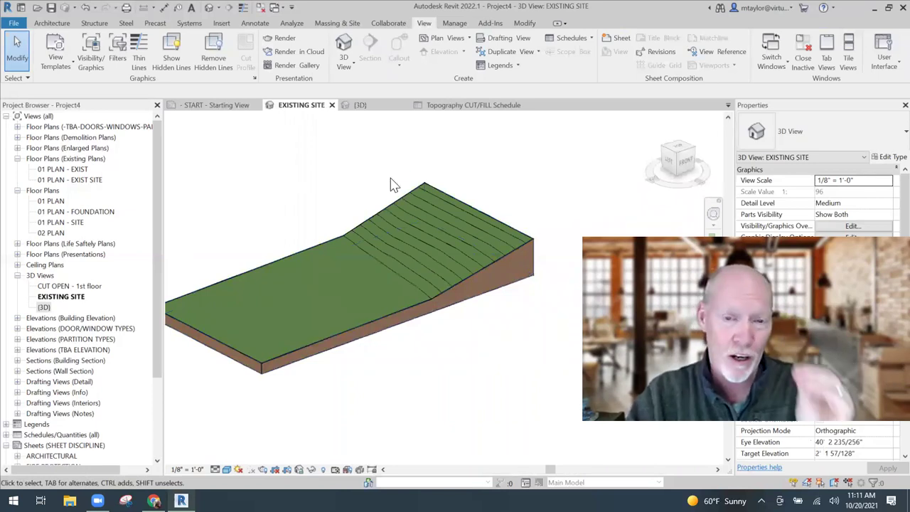
{"action": "left_click", "coordinate": [337, 23]}
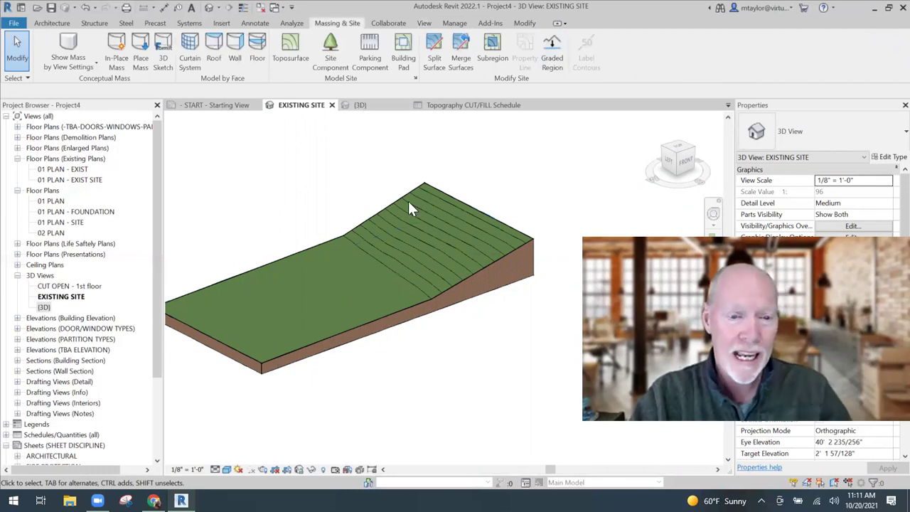
{"action": "key", "text": "ctrl+Tab"}
{"action": "middle_click_drag", "start_coordinate": [407, 239], "coordinate": [436, 234], "text": "shift"}
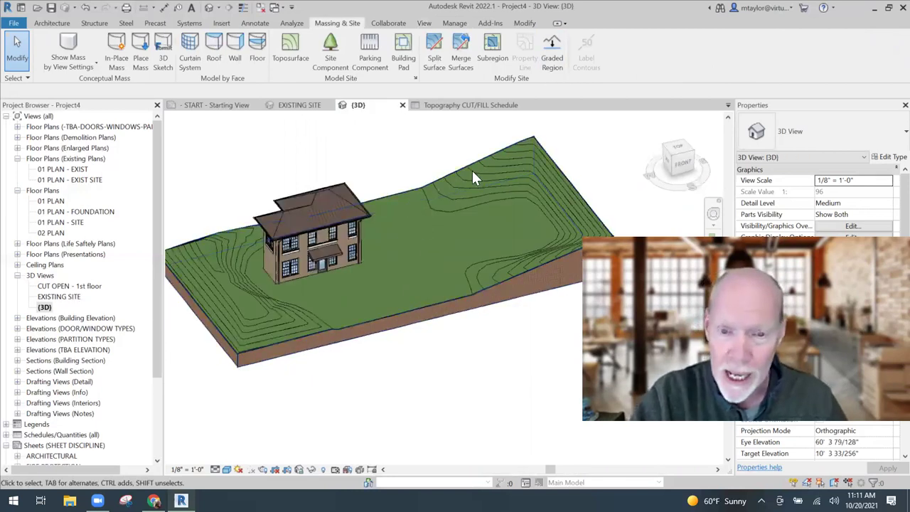
- Examine the regraded site from the front left corner and review its cut and fill in the Topography CUT/FILL Schedule
{"action": "middle_click_drag", "start_coordinate": [475, 177], "coordinate": [416, 281], "text": "shift"}
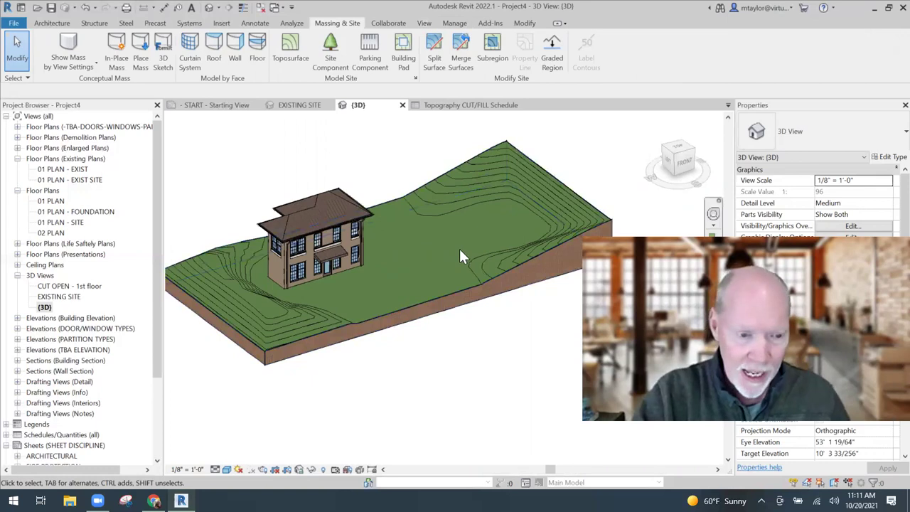
{"action": "middle_click_drag", "start_coordinate": [687, 212], "coordinate": [692, 144], "text": "shift"}
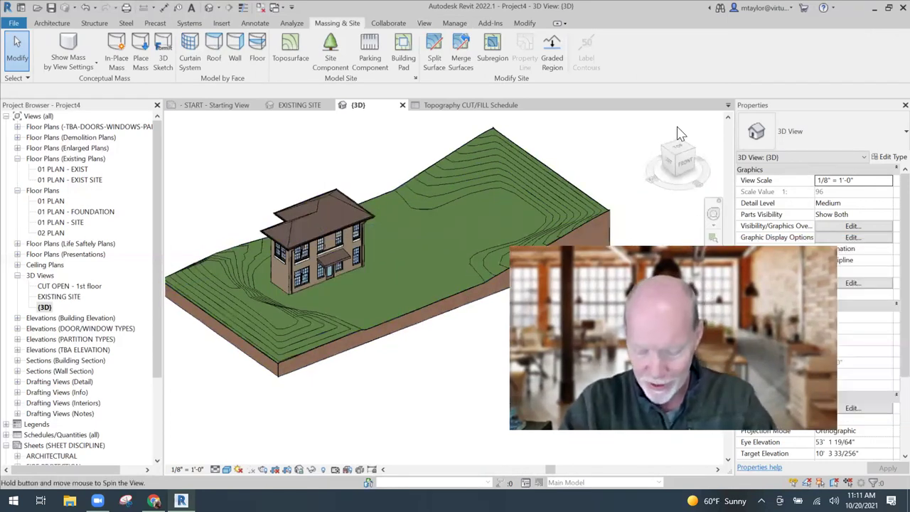
{"action": "middle_click_drag", "start_coordinate": [677, 127], "coordinate": [679, 126], "text": "shift"}
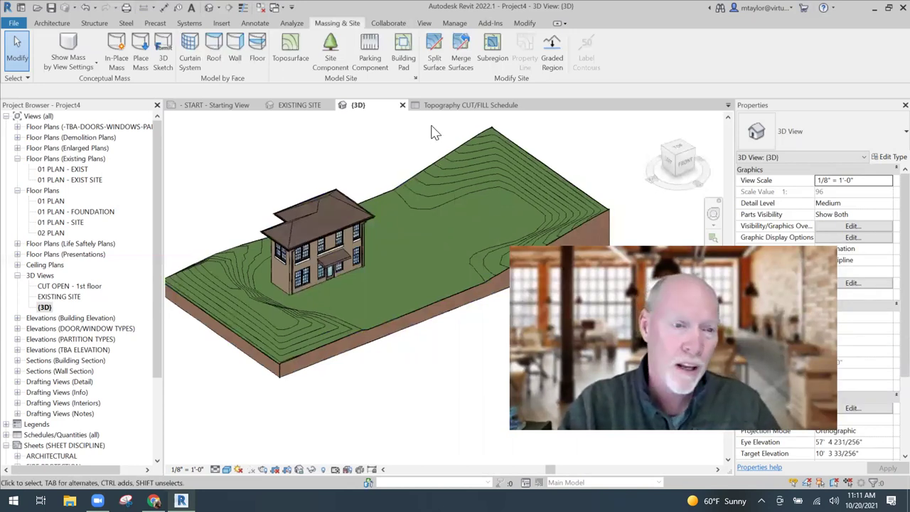
{"action": "left_click", "coordinate": [455, 105]}
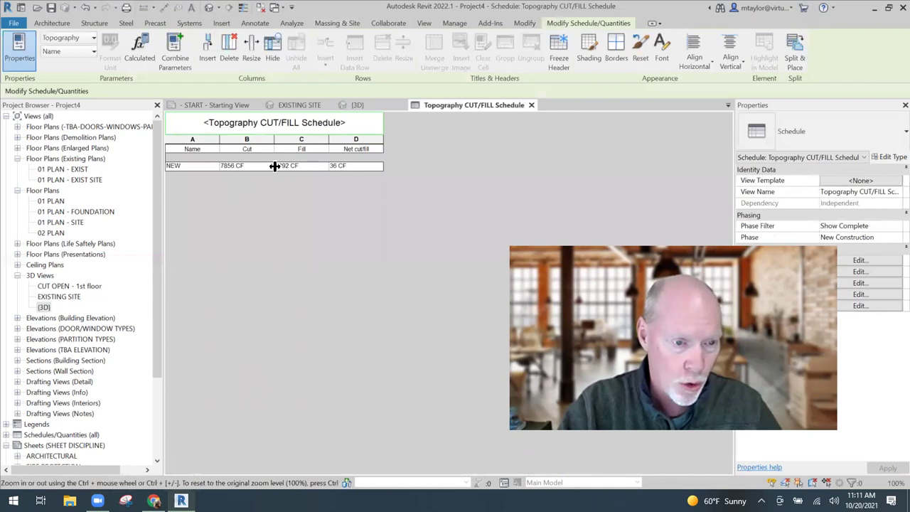